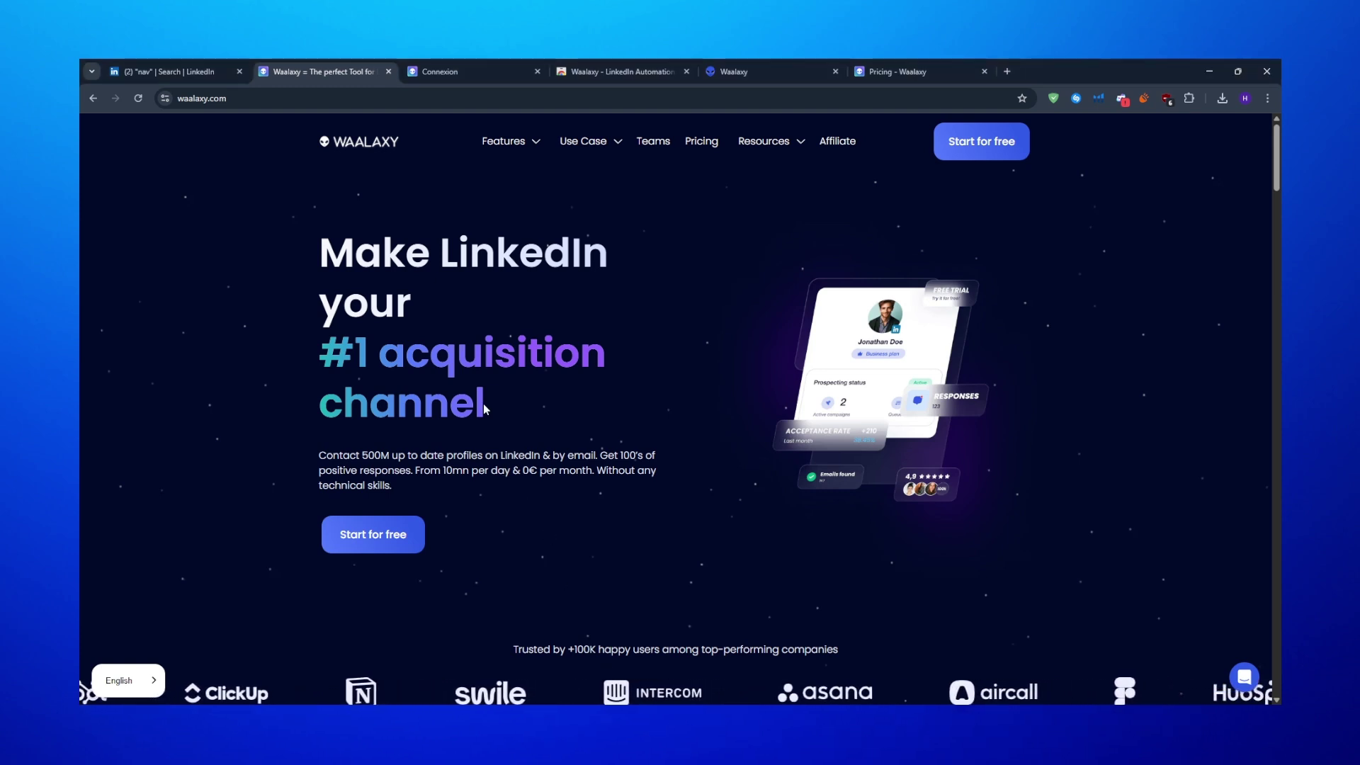
Step: Glance over the homepage headline, the LinkedIn nav search and the Waalaxy dashboard
{"action": "left_click_drag", "start_coordinate": [317, 237], "coordinate": [550, 457]}
{"action": "left_click", "coordinate": [307, 158]}
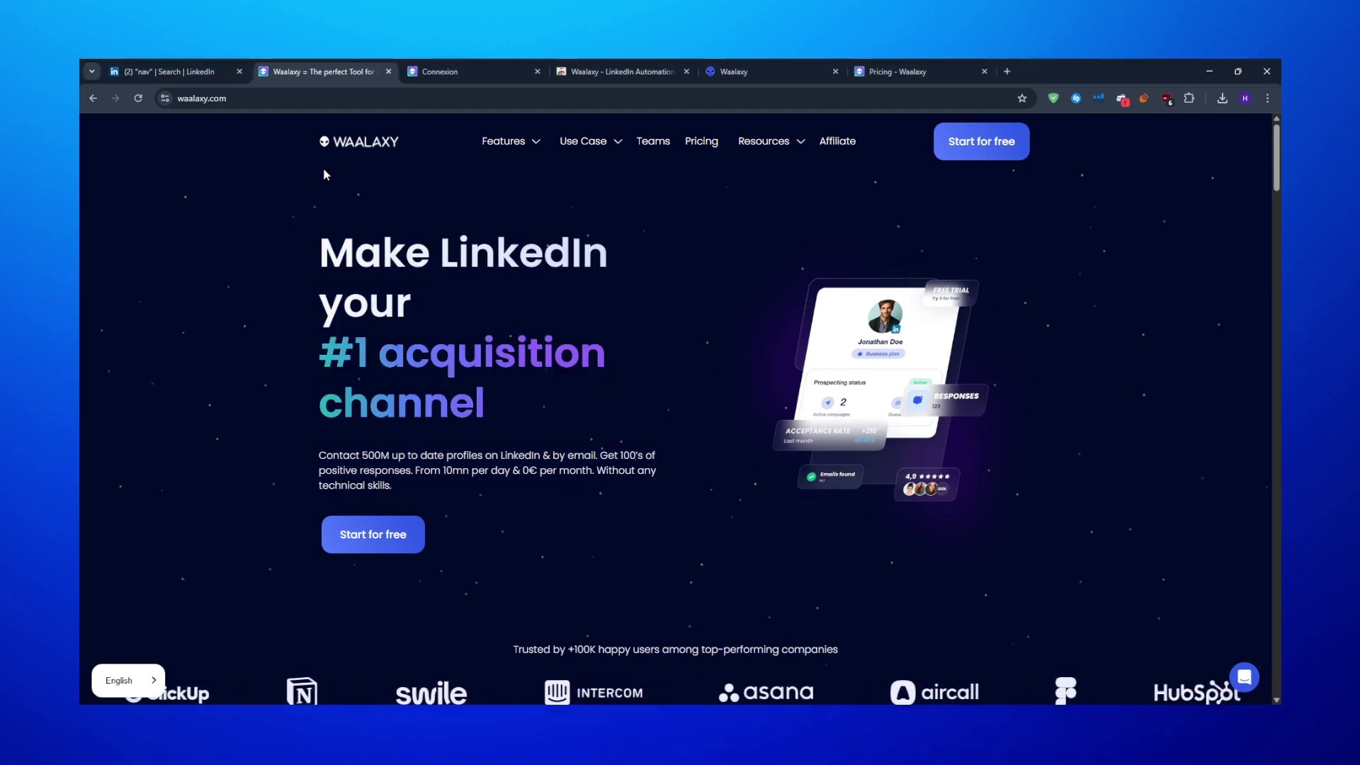
{"action": "left_click", "coordinate": [170, 71]}
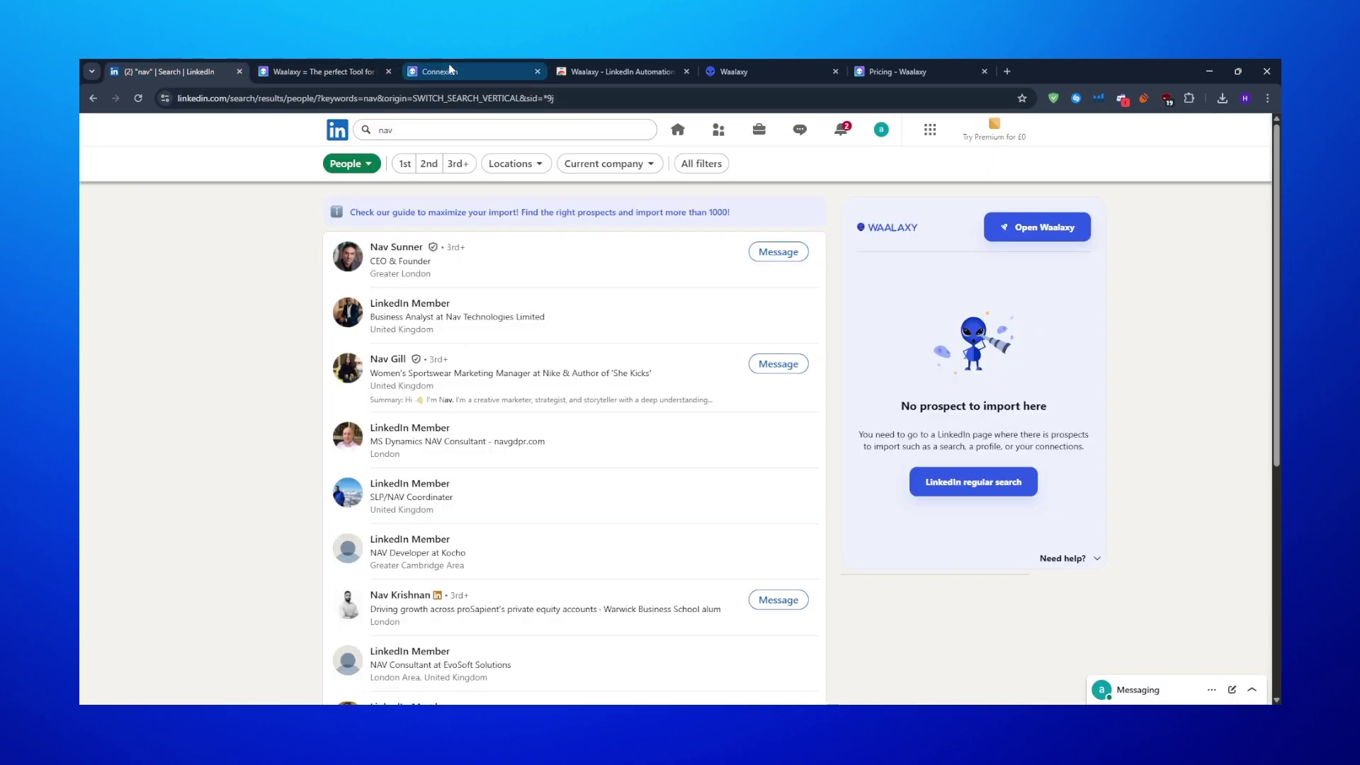
{"action": "left_click", "coordinate": [749, 70]}
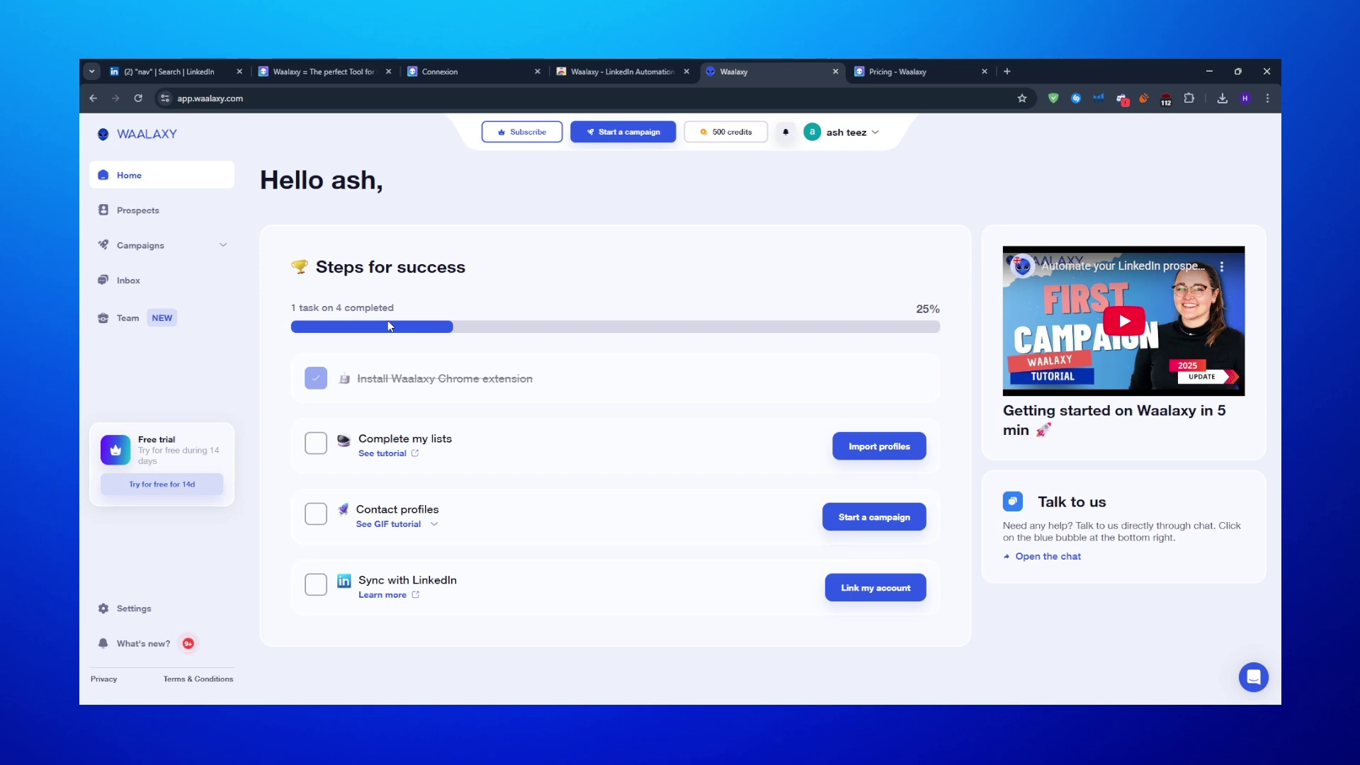
{"action": "left_click", "coordinate": [191, 71]}
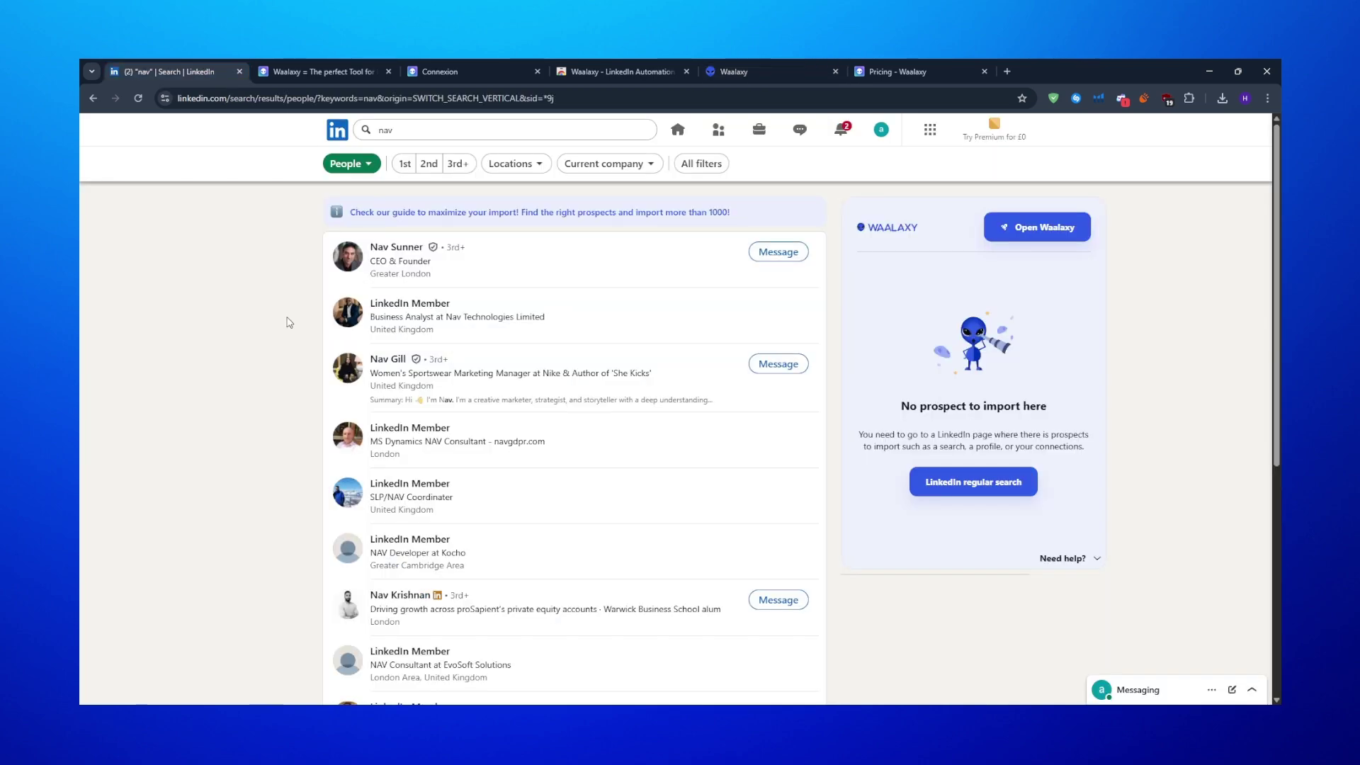
{"action": "scroll", "coordinate": [256, 367], "scroll_direction": "down", "scroll_amount": 5}
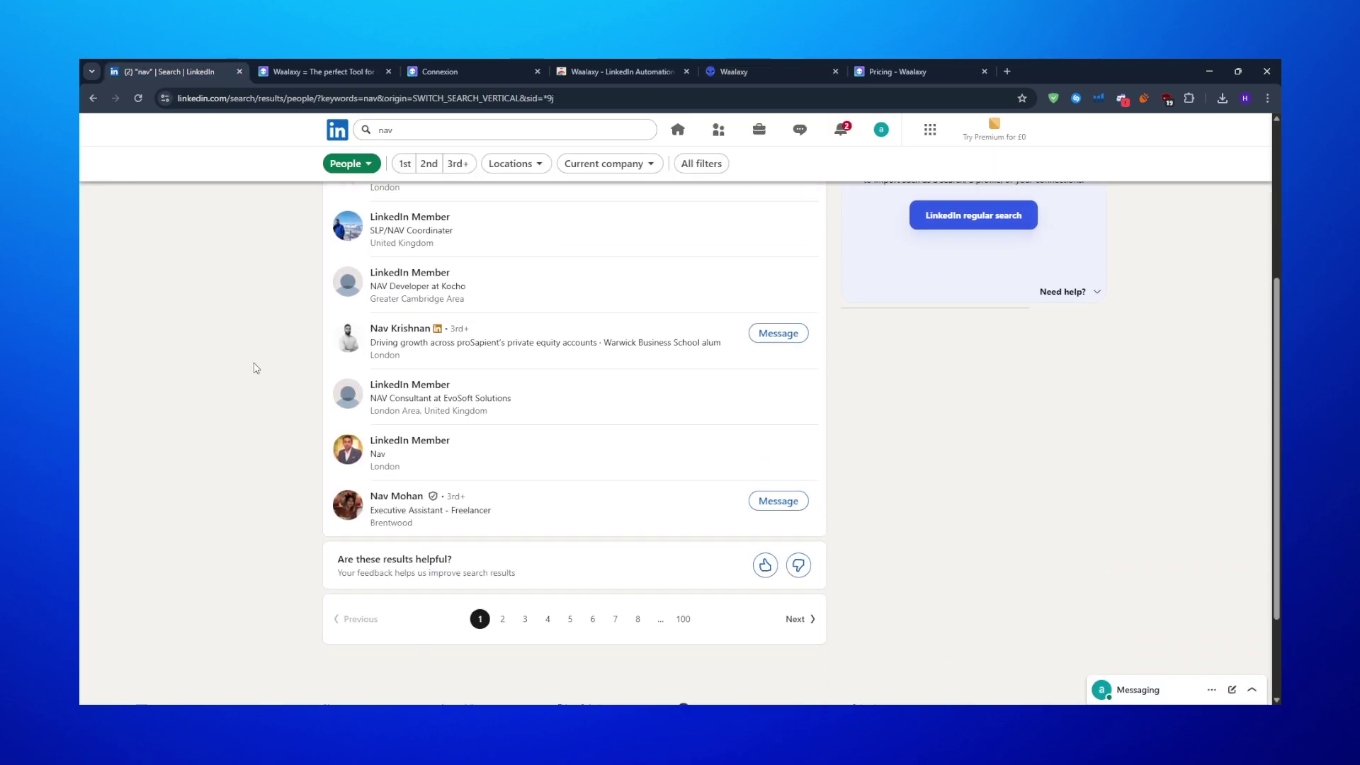
{"action": "scroll", "coordinate": [256, 366], "scroll_direction": "up", "scroll_amount": 5}
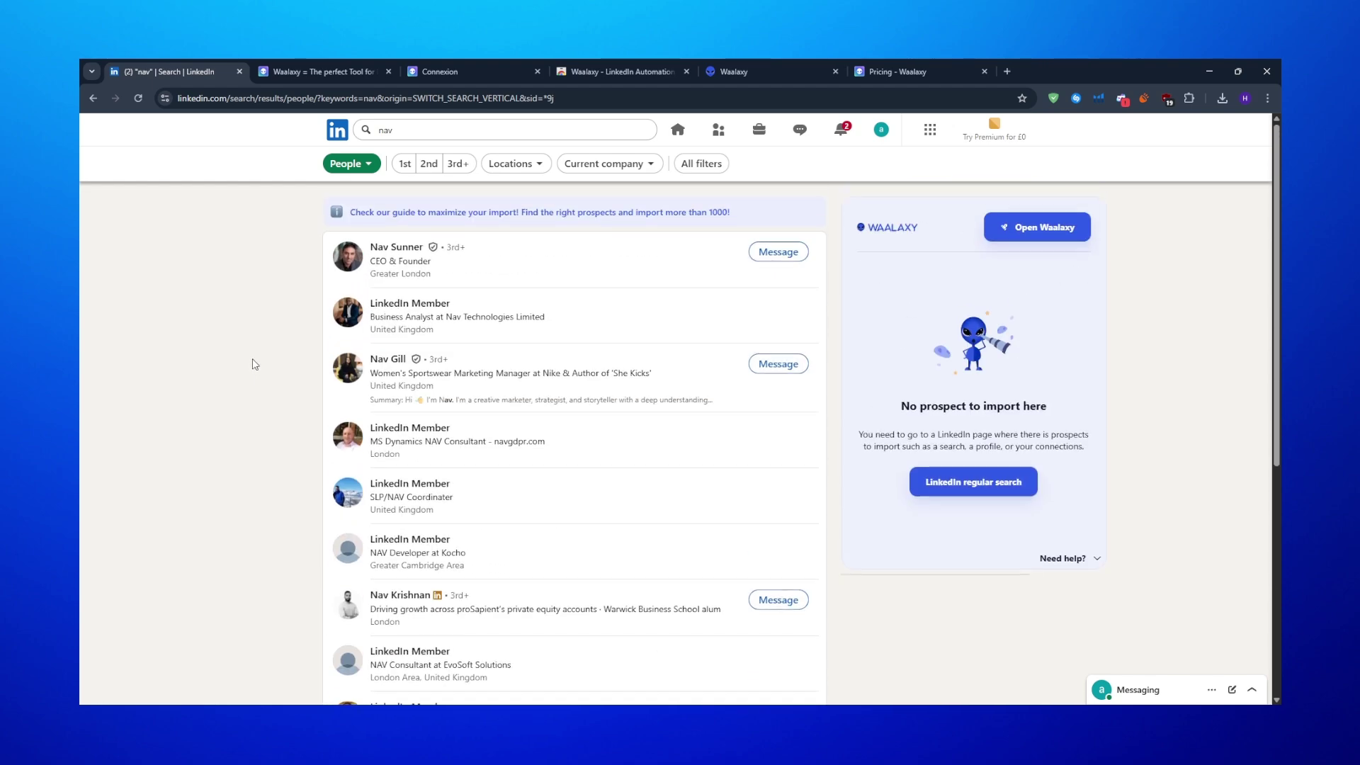
Step: Read down the waalaxy.com homepage from its headline through the feature sections
{"action": "left_click", "coordinate": [305, 71]}
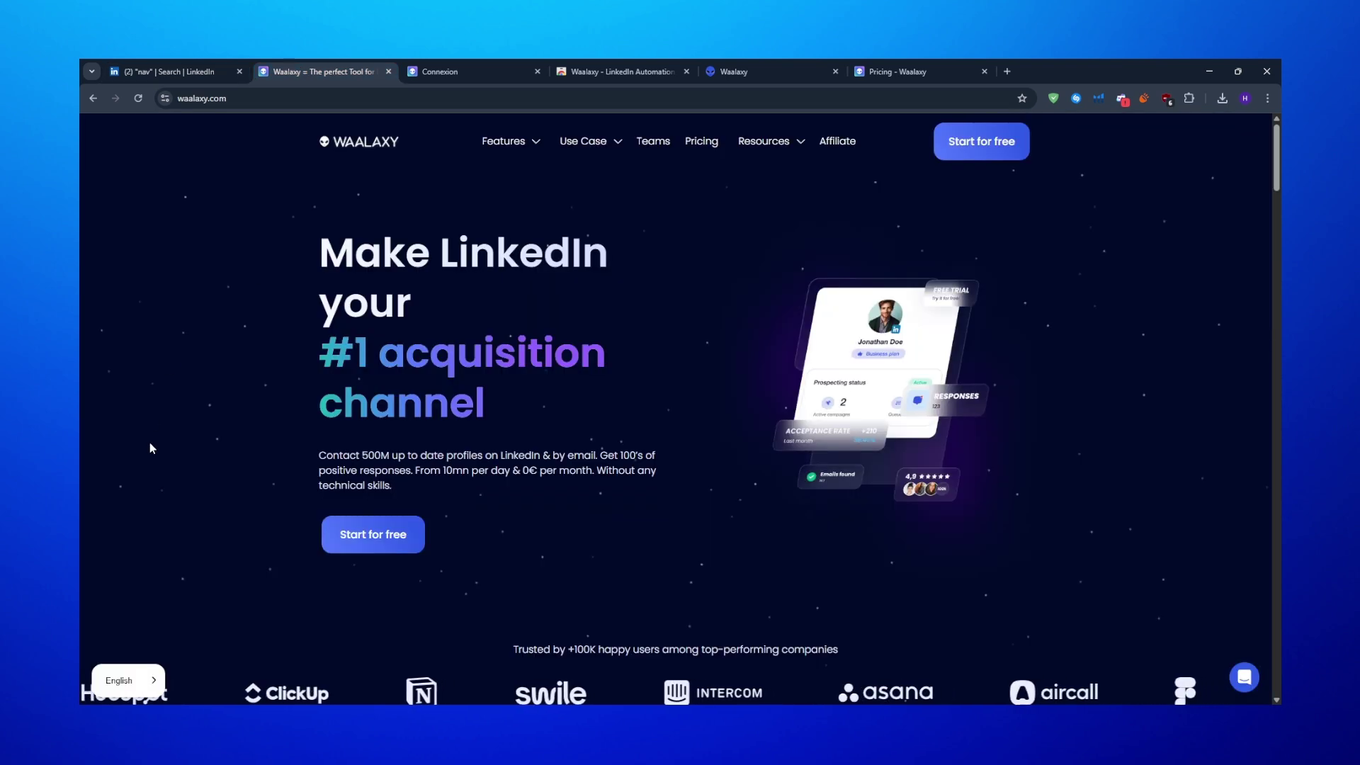
{"action": "left_click_drag", "start_coordinate": [317, 244], "coordinate": [507, 490]}
{"action": "left_click", "coordinate": [506, 491]}
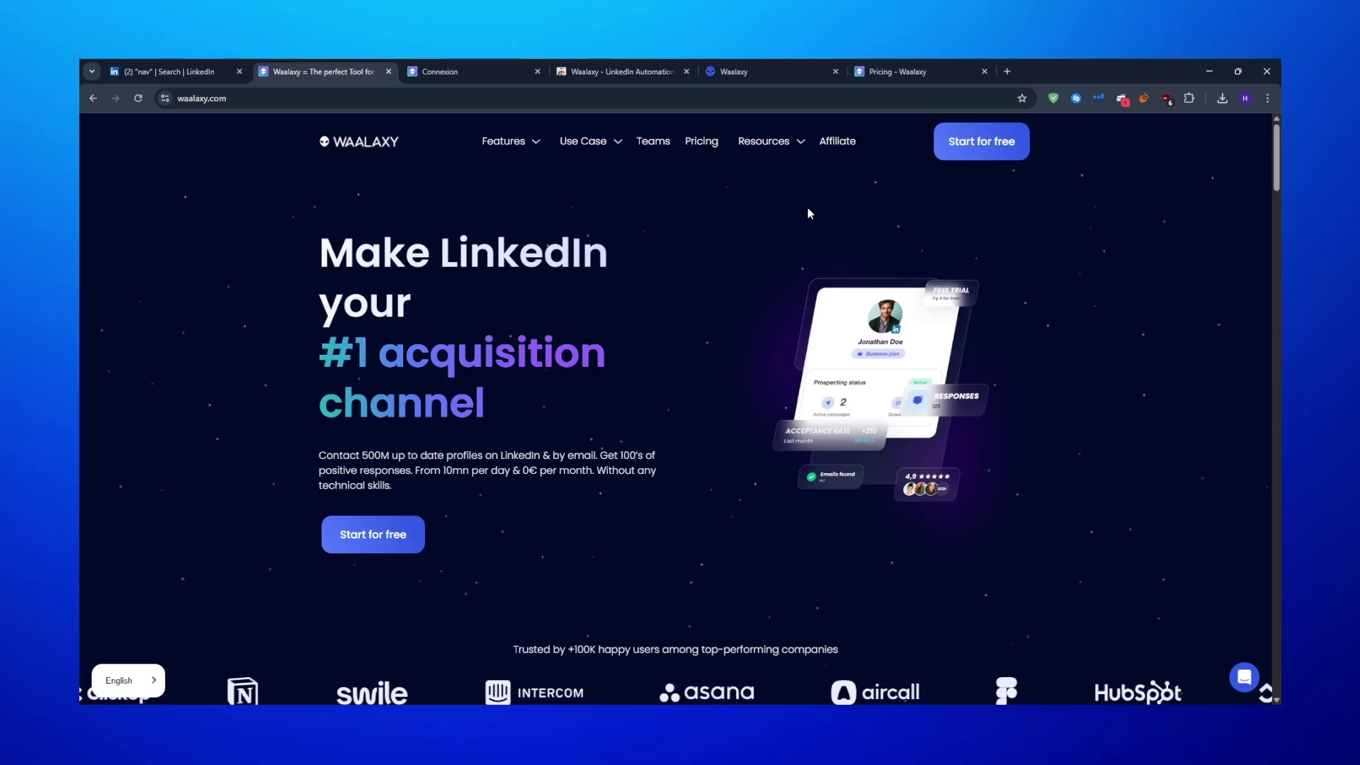
{"action": "scroll", "coordinate": [814, 326], "scroll_direction": "down", "scroll_amount": 3}
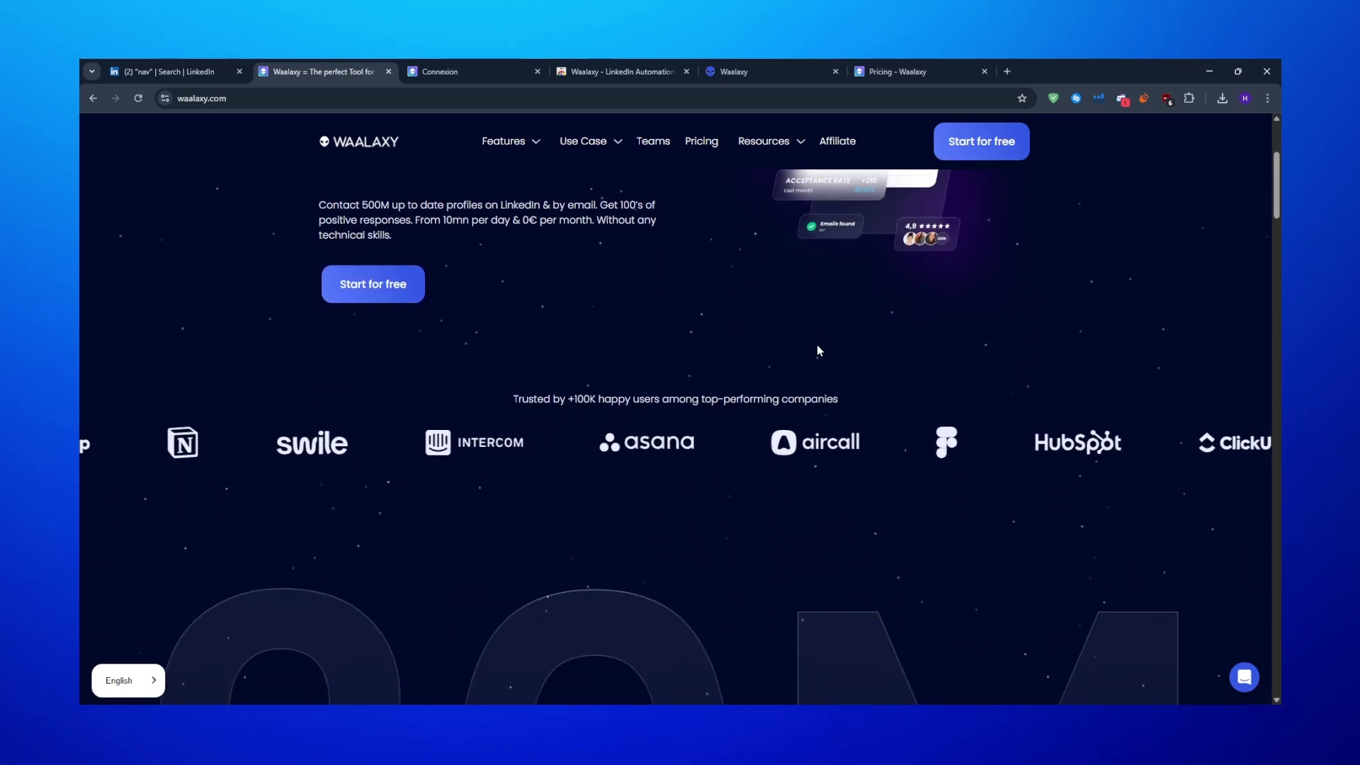
{"action": "scroll", "coordinate": [817, 344], "scroll_direction": "down", "scroll_amount": 3}
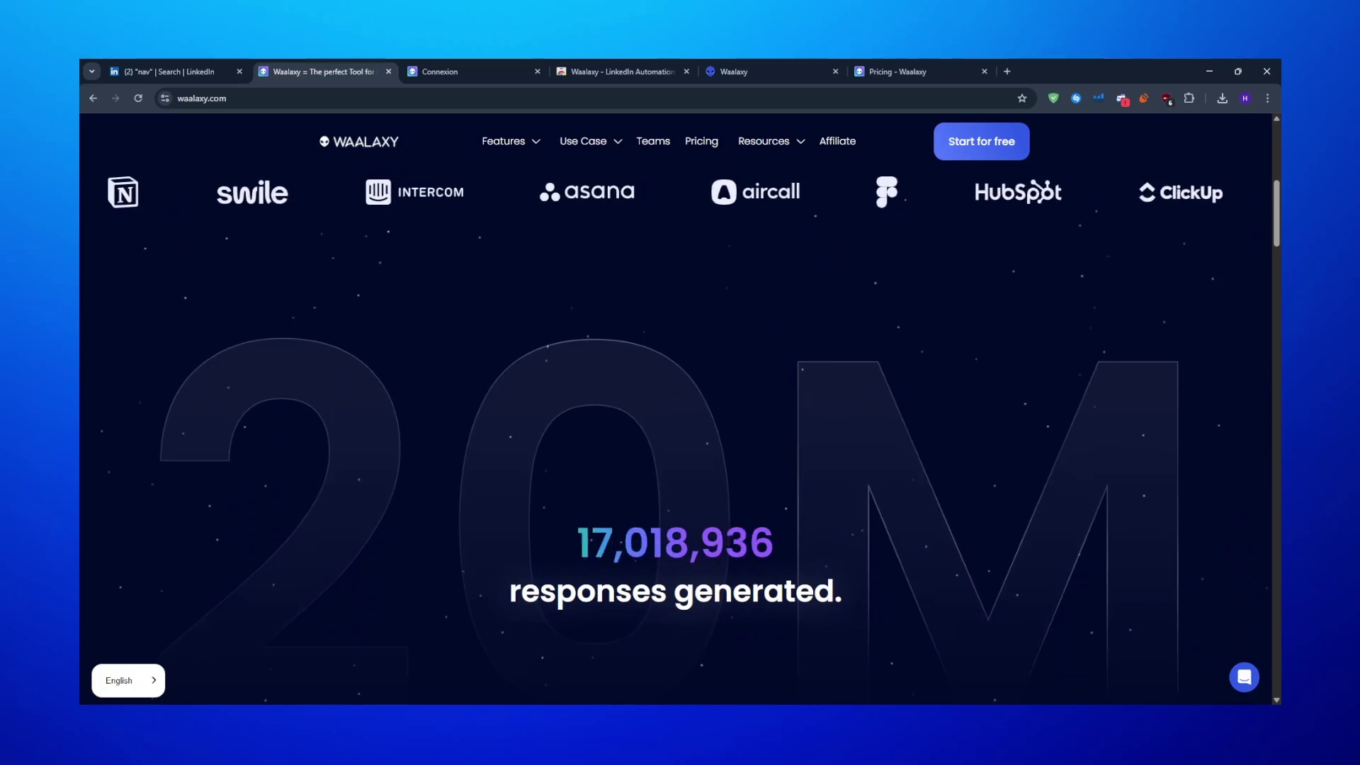
{"action": "scroll", "coordinate": [336, 620], "scroll_direction": "down", "scroll_amount": 3}
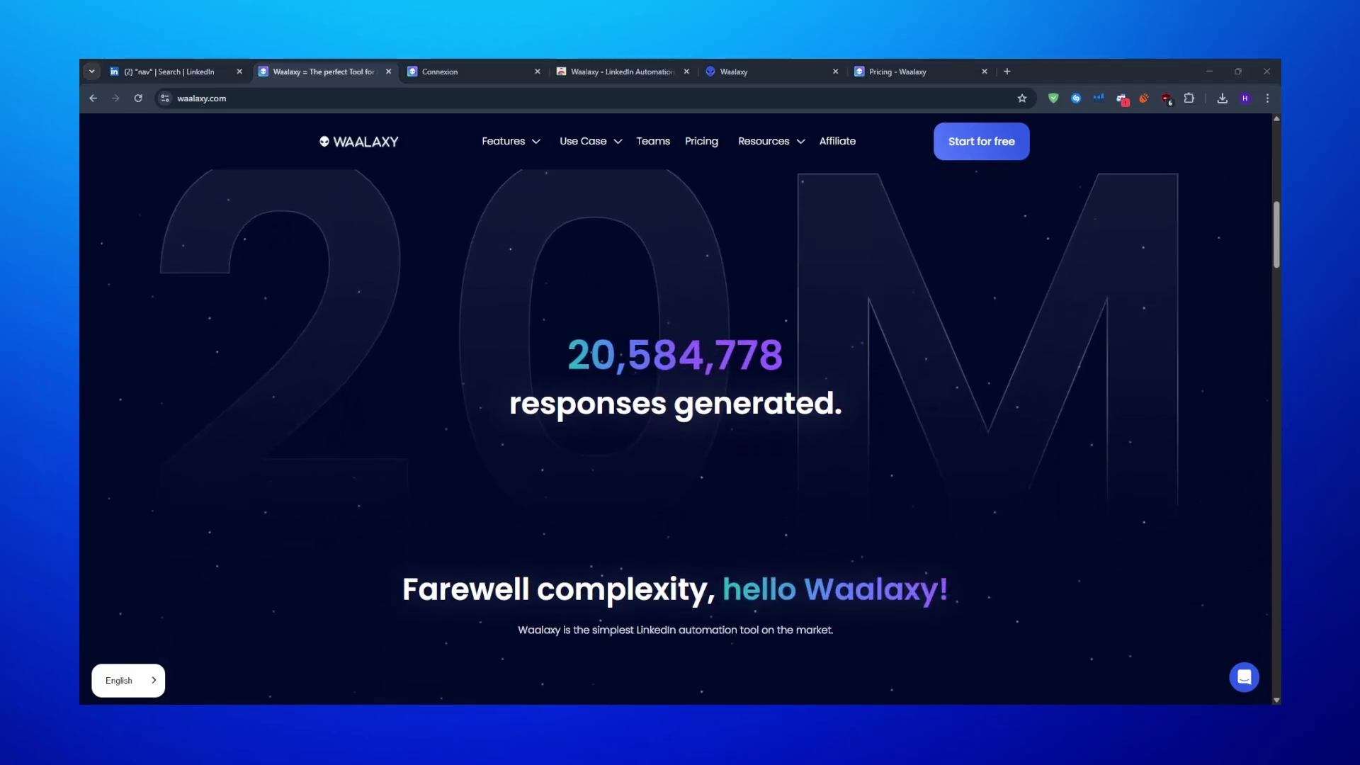
{"action": "scroll", "coordinate": [549, 504], "scroll_direction": "down", "scroll_amount": 3}
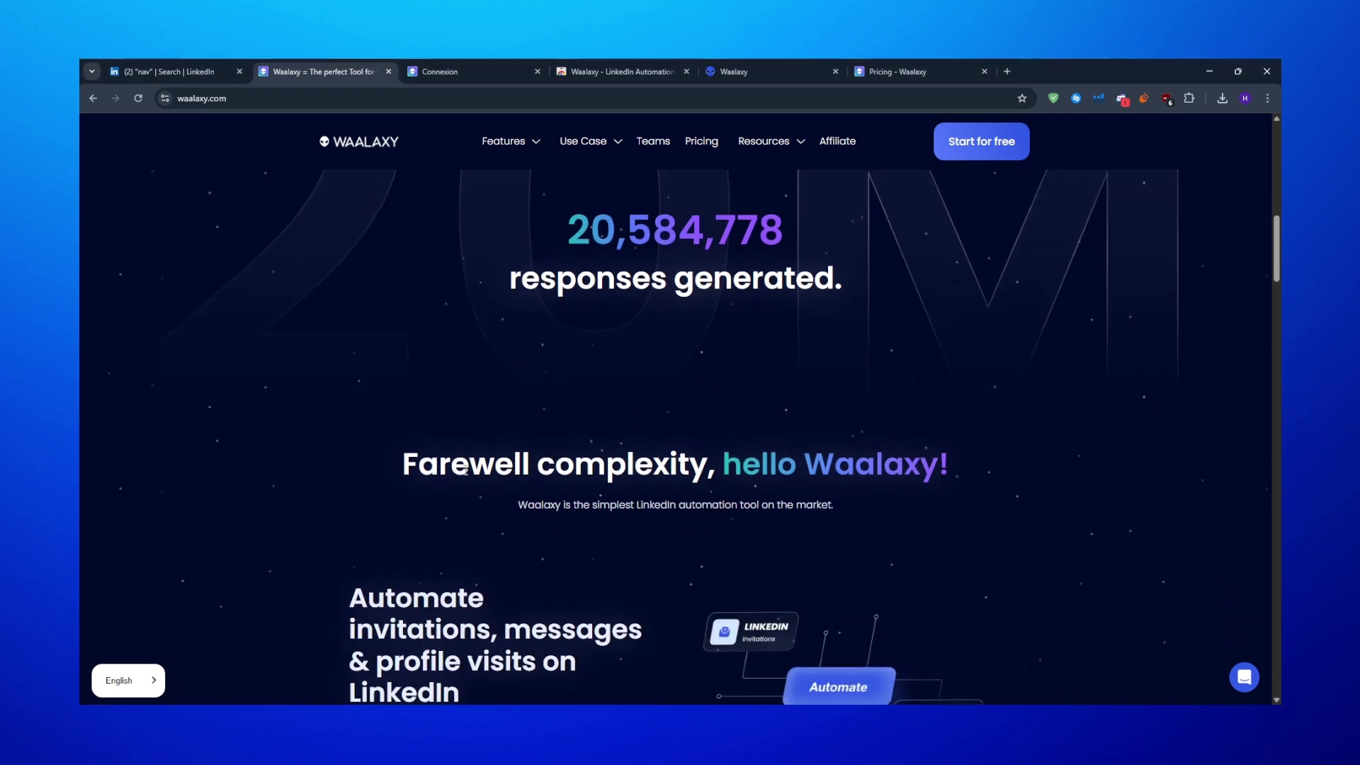
{"action": "scroll", "coordinate": [614, 508], "scroll_direction": "down", "scroll_amount": 3}
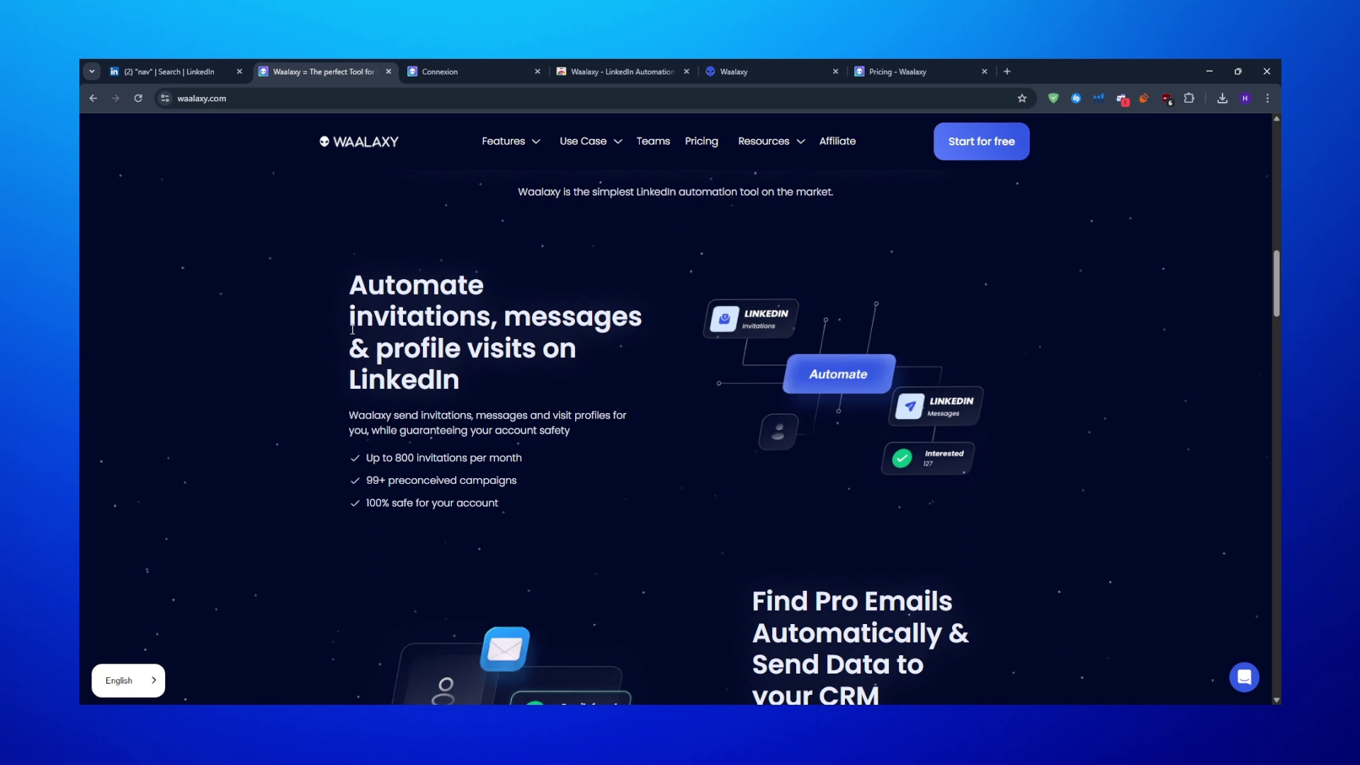
Step: Review the Automate invitations section and return to the LinkedIn nav search results
{"action": "left_click_drag", "start_coordinate": [355, 299], "coordinate": [501, 405]}
{"action": "left_click", "coordinate": [488, 347]}
{"action": "scroll", "coordinate": [708, 415], "scroll_direction": "down", "scroll_amount": 3}
{"action": "left_click", "coordinate": [166, 72]}
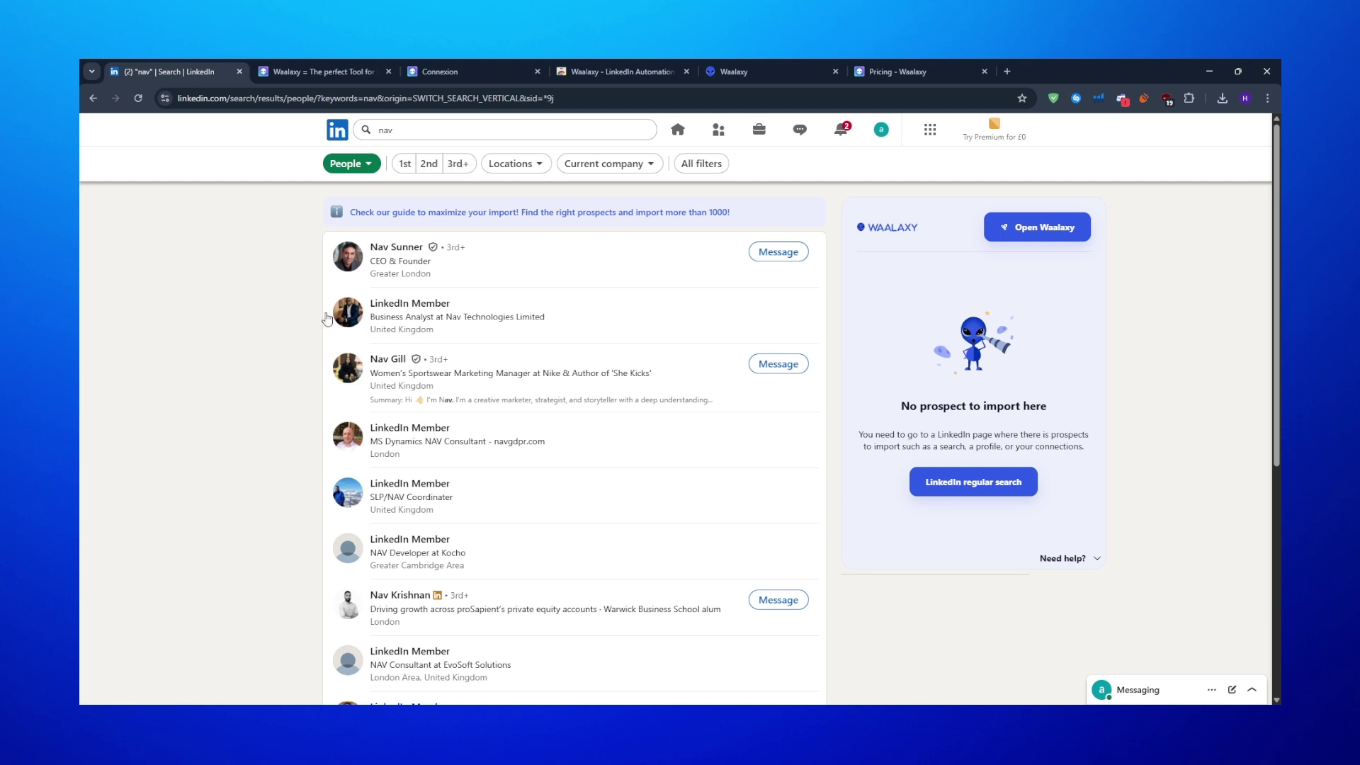
{"action": "left_click", "coordinate": [737, 72]}
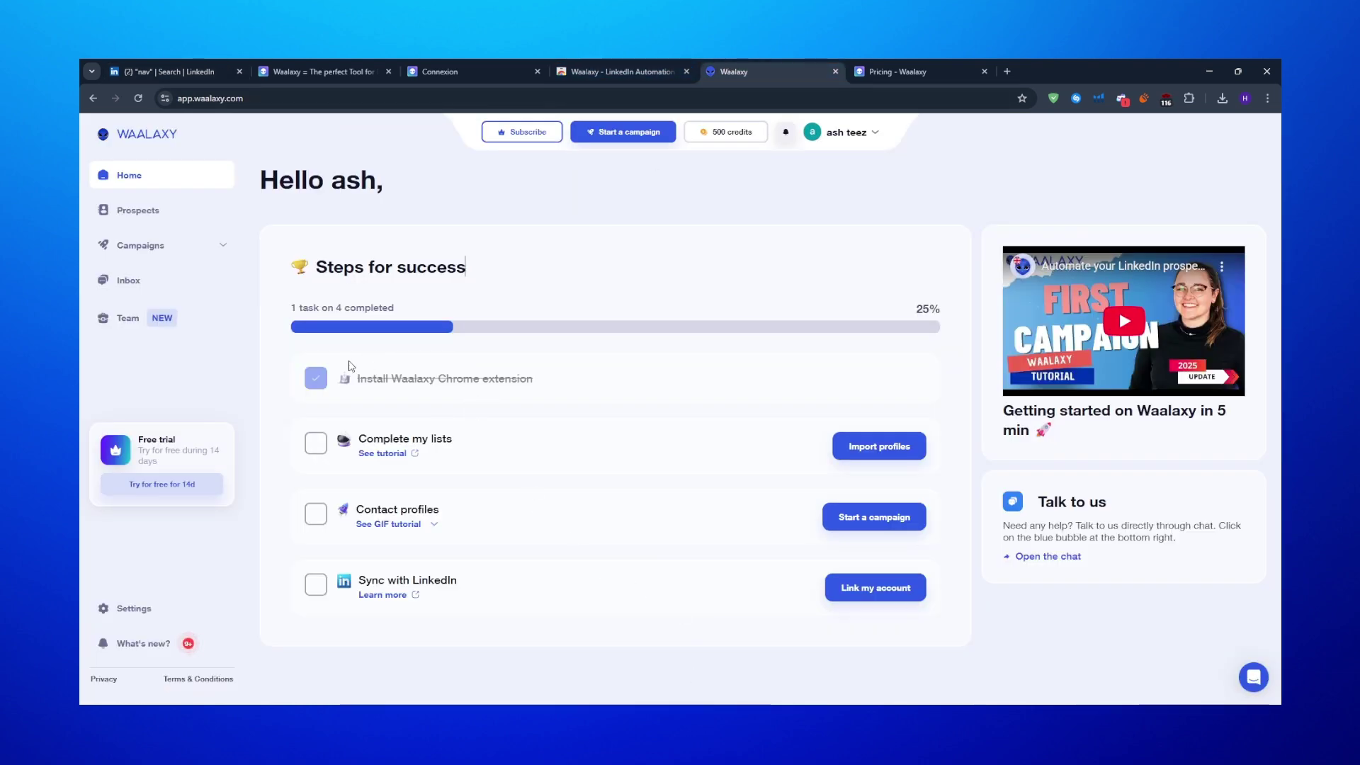
{"action": "triple_click", "coordinate": [507, 378]}
{"action": "left_click", "coordinate": [514, 380]}
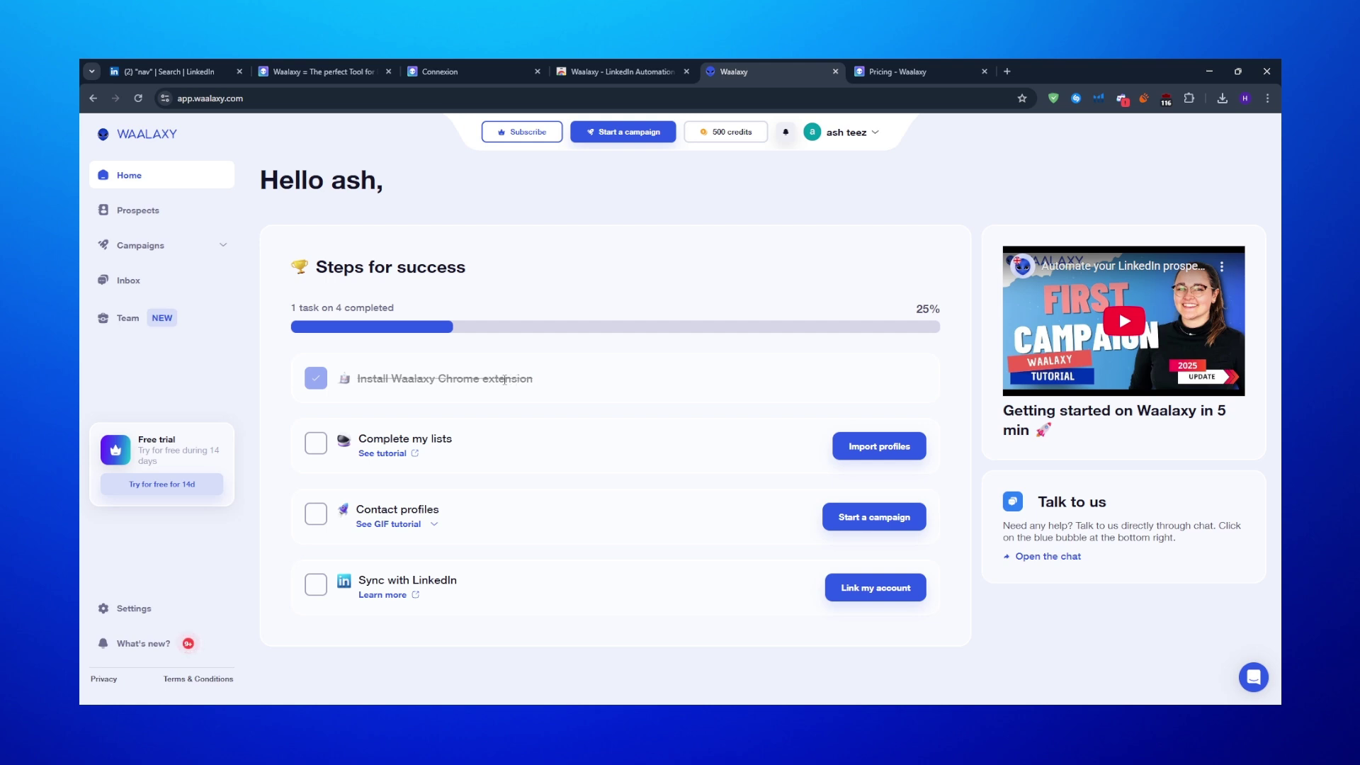
{"action": "left_click_drag", "start_coordinate": [532, 379], "coordinate": [381, 393]}
{"action": "left_click", "coordinate": [382, 394]}
{"action": "left_click", "coordinate": [588, 72]}
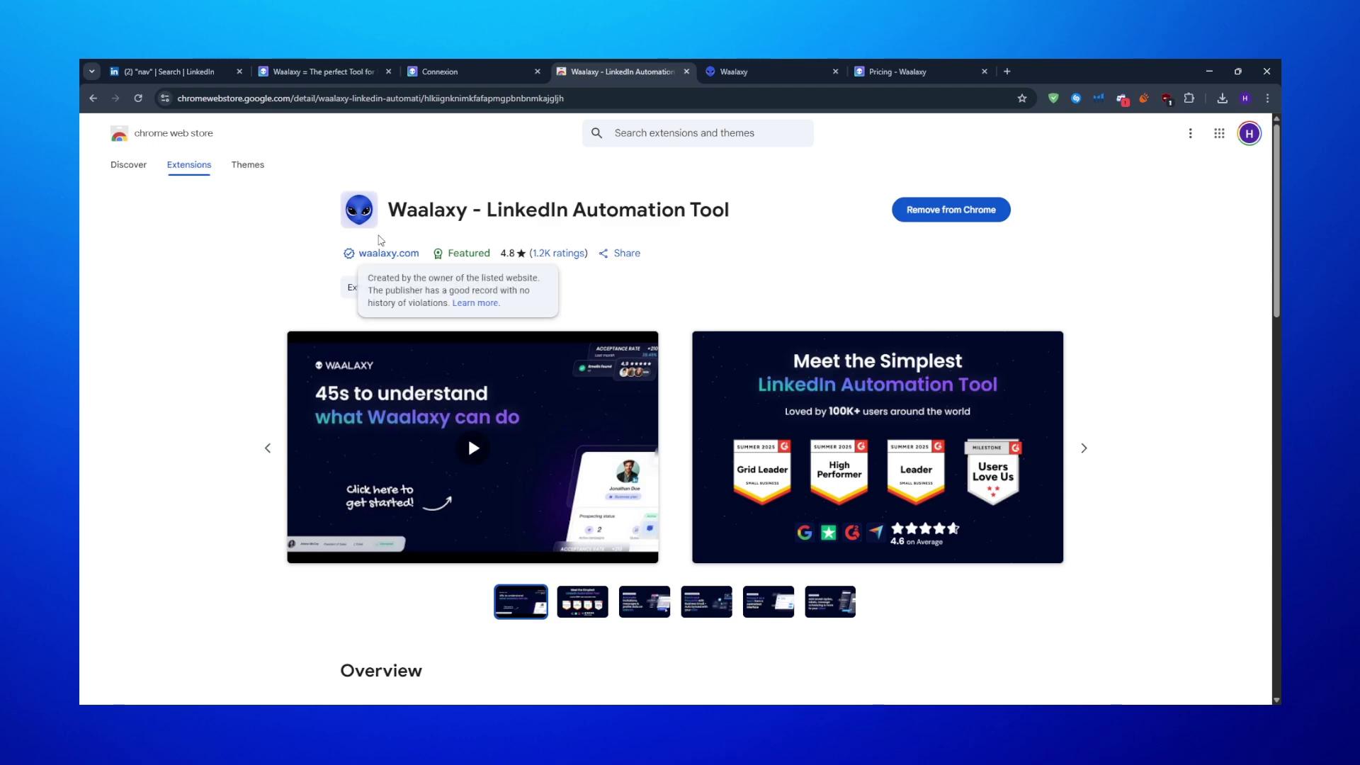
{"action": "left_click_drag", "start_coordinate": [388, 210], "coordinate": [738, 217]}
{"action": "left_click", "coordinate": [739, 218]}
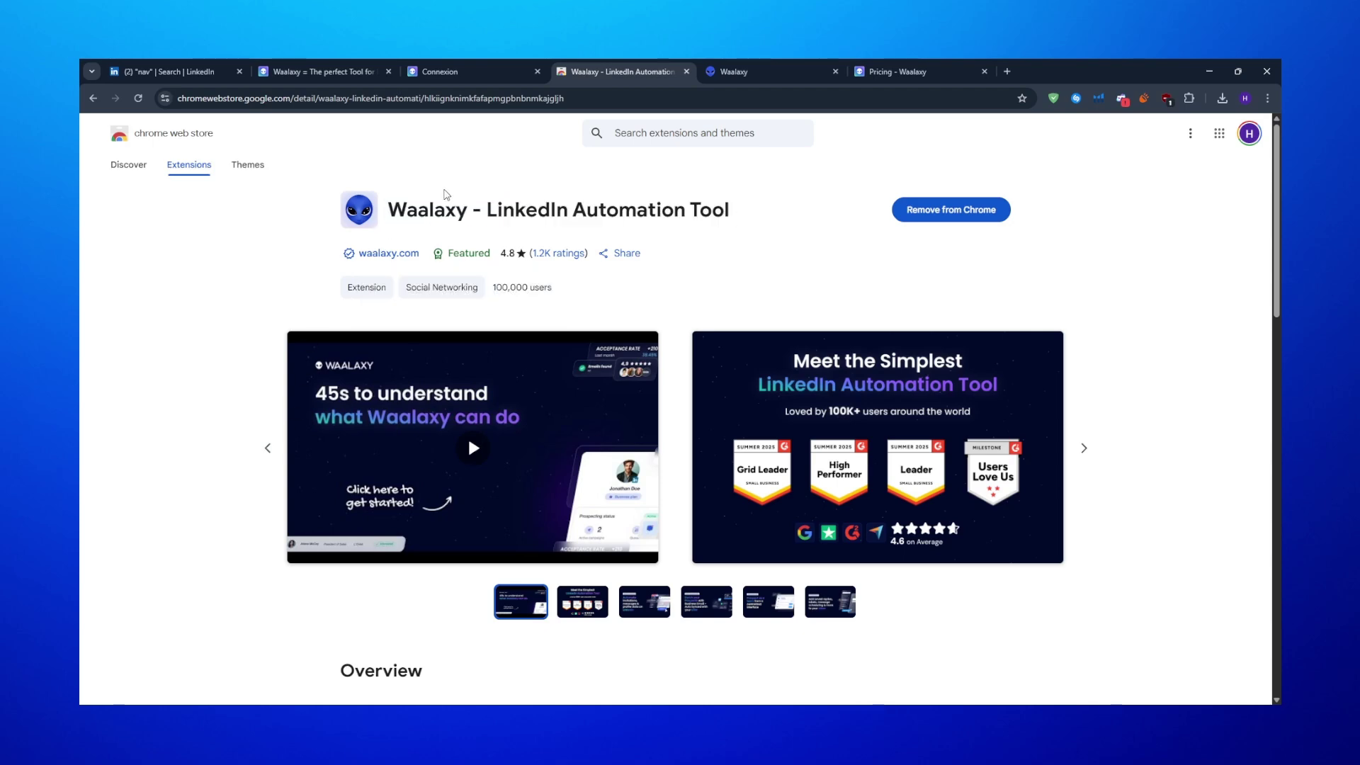
{"action": "key", "text": "ctrl+1"}
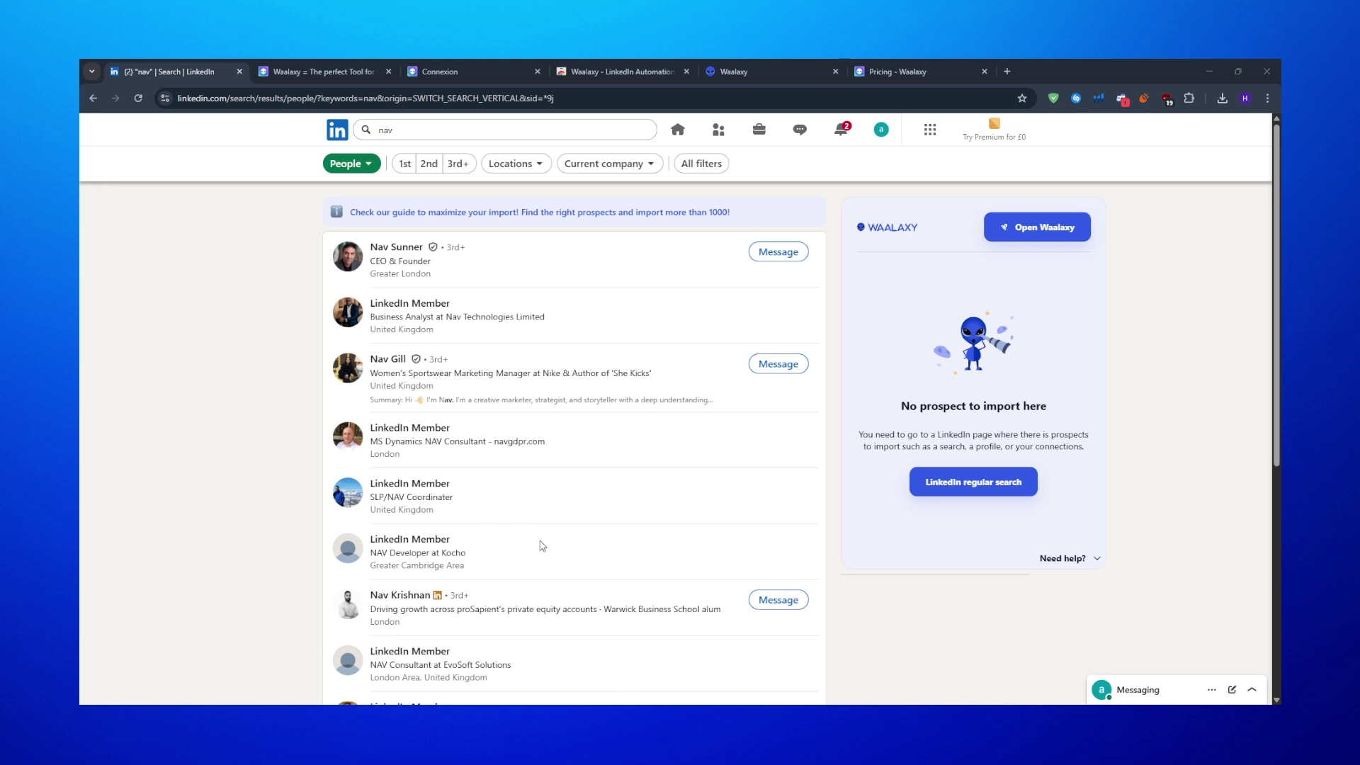
Step: Revisit the waalaxy.com, sign-in and Web Store tabs, ending on the dashboard at 25%
{"action": "left_click", "coordinate": [613, 688]}
{"action": "left_click", "coordinate": [299, 74]}
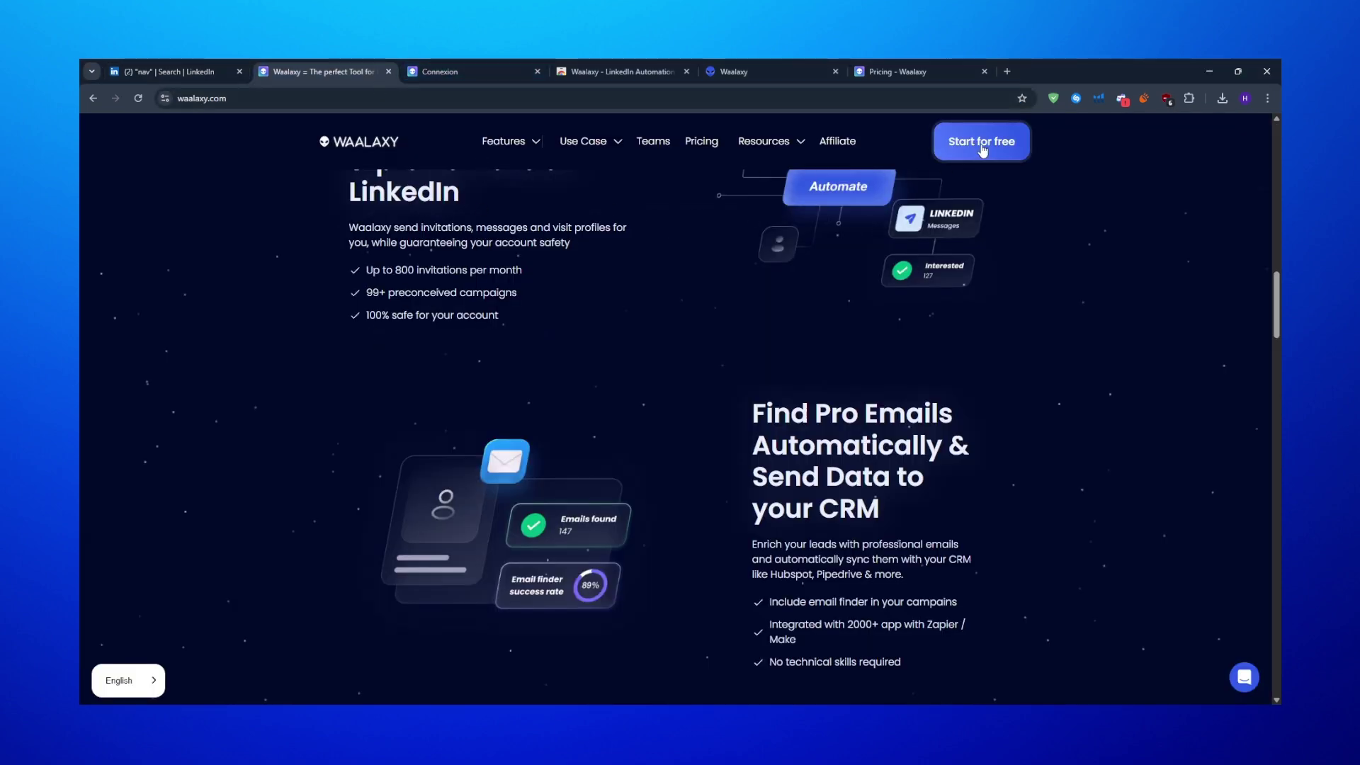
{"action": "left_click", "coordinate": [499, 65]}
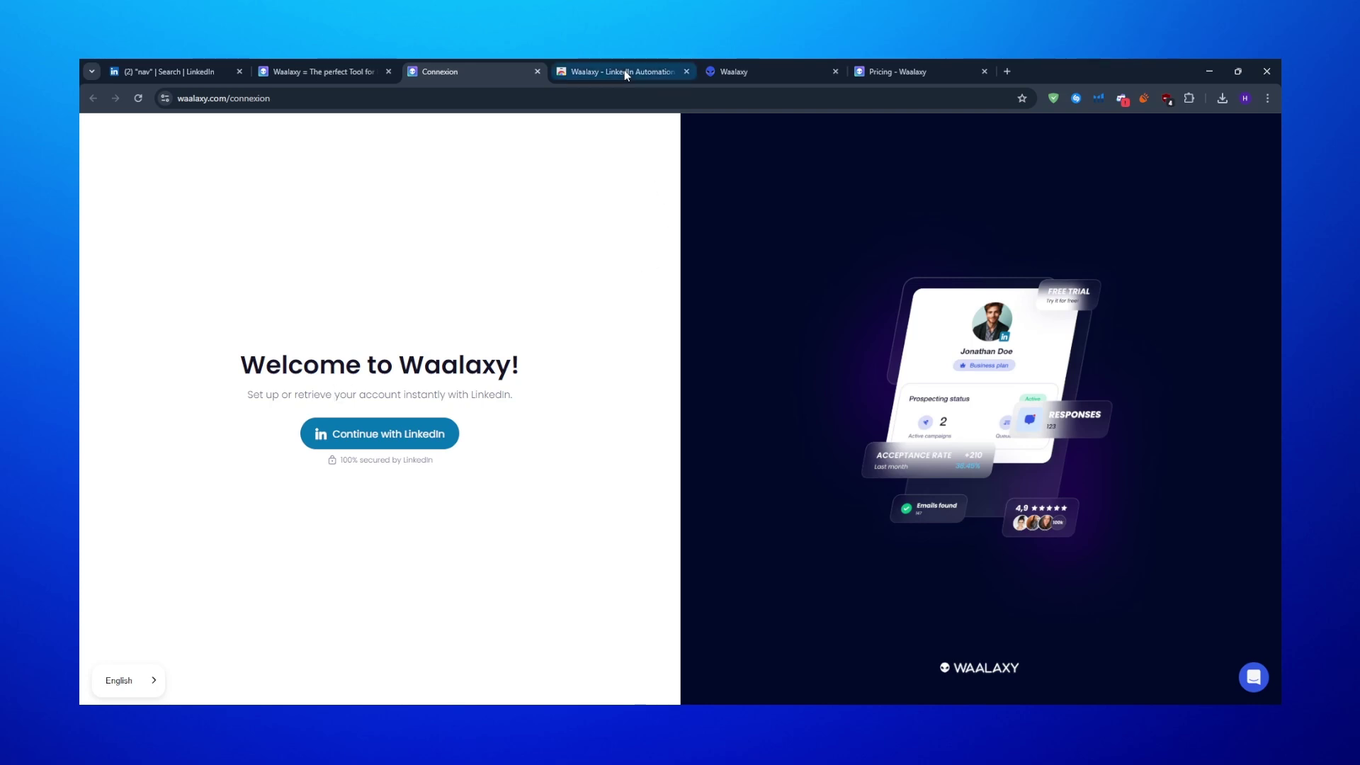
{"action": "left_click", "coordinate": [616, 71]}
{"action": "left_click_drag", "start_coordinate": [390, 210], "coordinate": [648, 213]}
{"action": "left_click", "coordinate": [716, 216]}
{"action": "triple_click", "coordinate": [726, 216]}
{"action": "left_click", "coordinate": [747, 223]}
{"action": "left_click", "coordinate": [757, 73]}
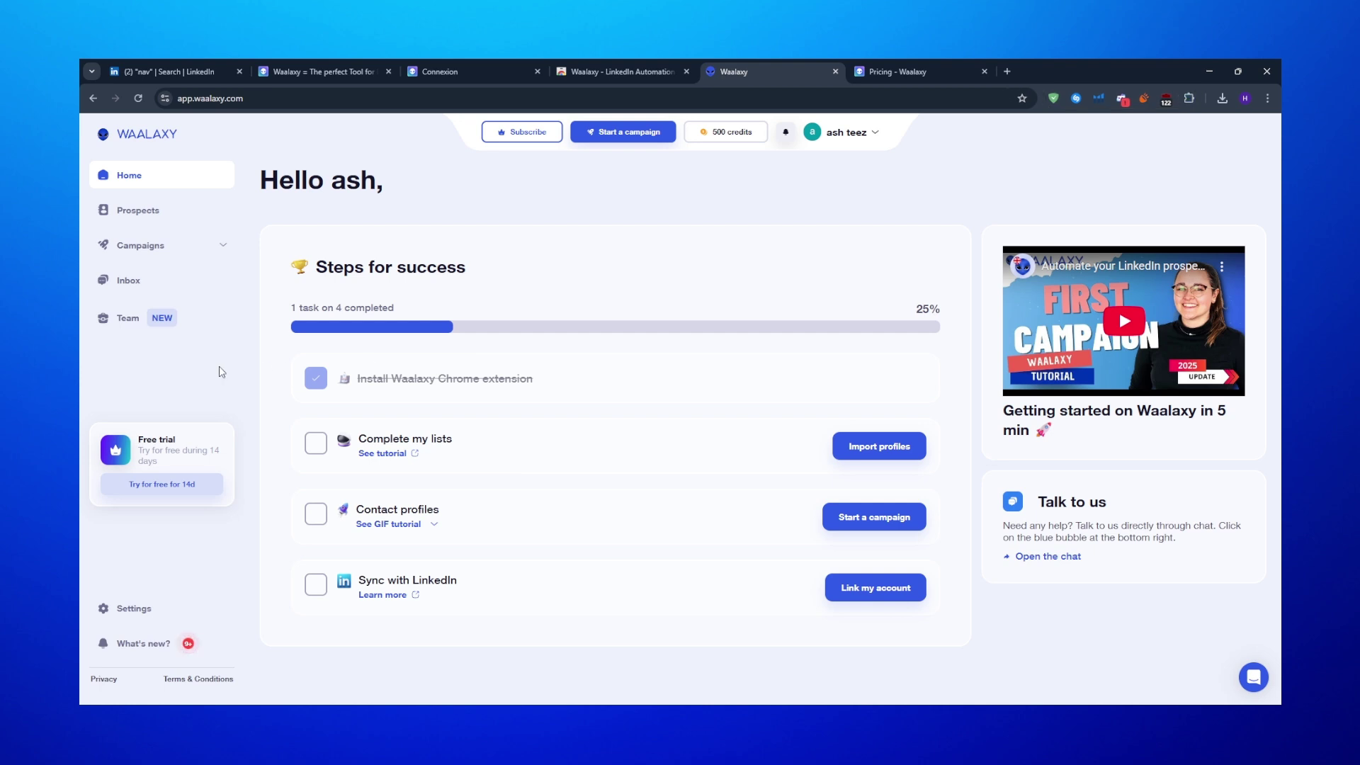
Step: Browse the prospect lists and import prospects via LinkedIn search into the Waalaxy list
{"action": "left_click", "coordinate": [158, 215]}
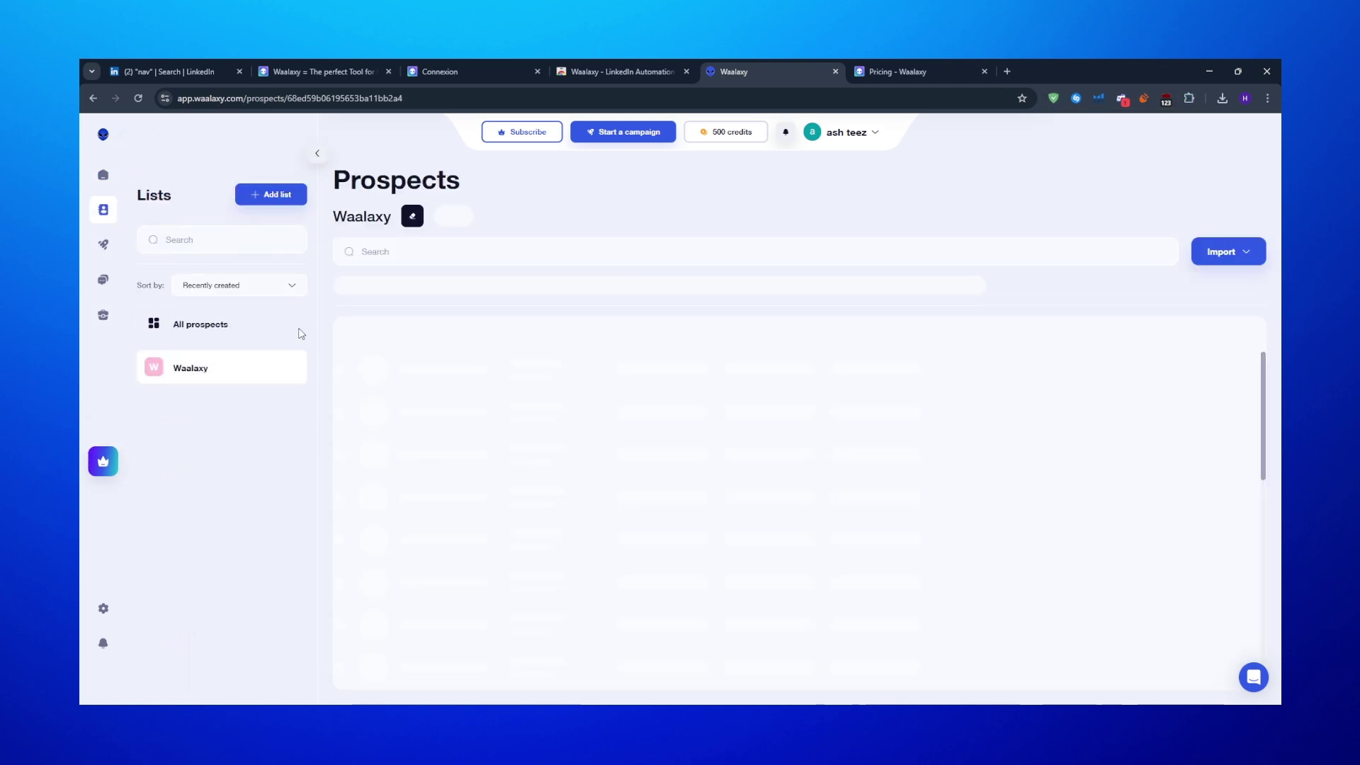
{"action": "double_click", "coordinate": [162, 194]}
{"action": "left_click", "coordinate": [257, 487]}
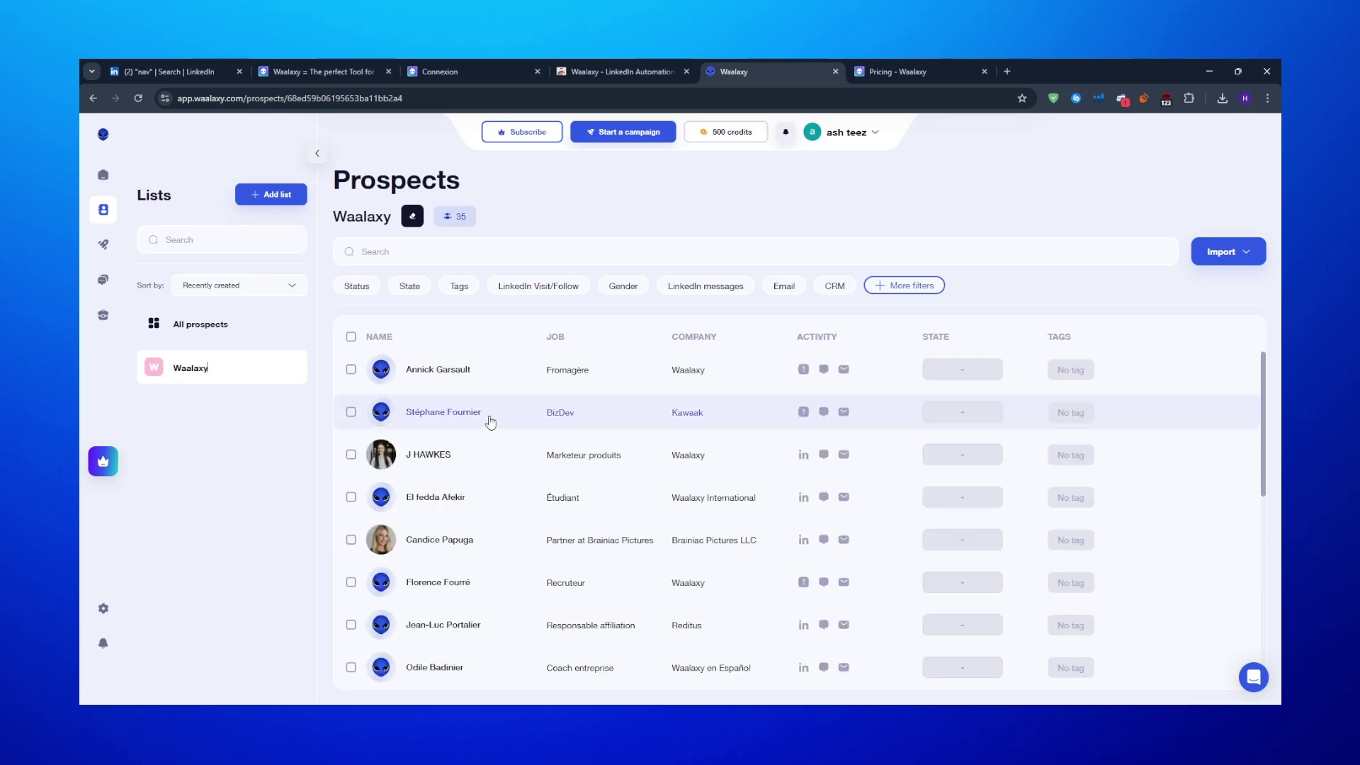
{"action": "scroll", "coordinate": [493, 426], "scroll_direction": "down", "scroll_amount": 1}
{"action": "scroll", "coordinate": [496, 432], "scroll_direction": "down", "scroll_amount": 6}
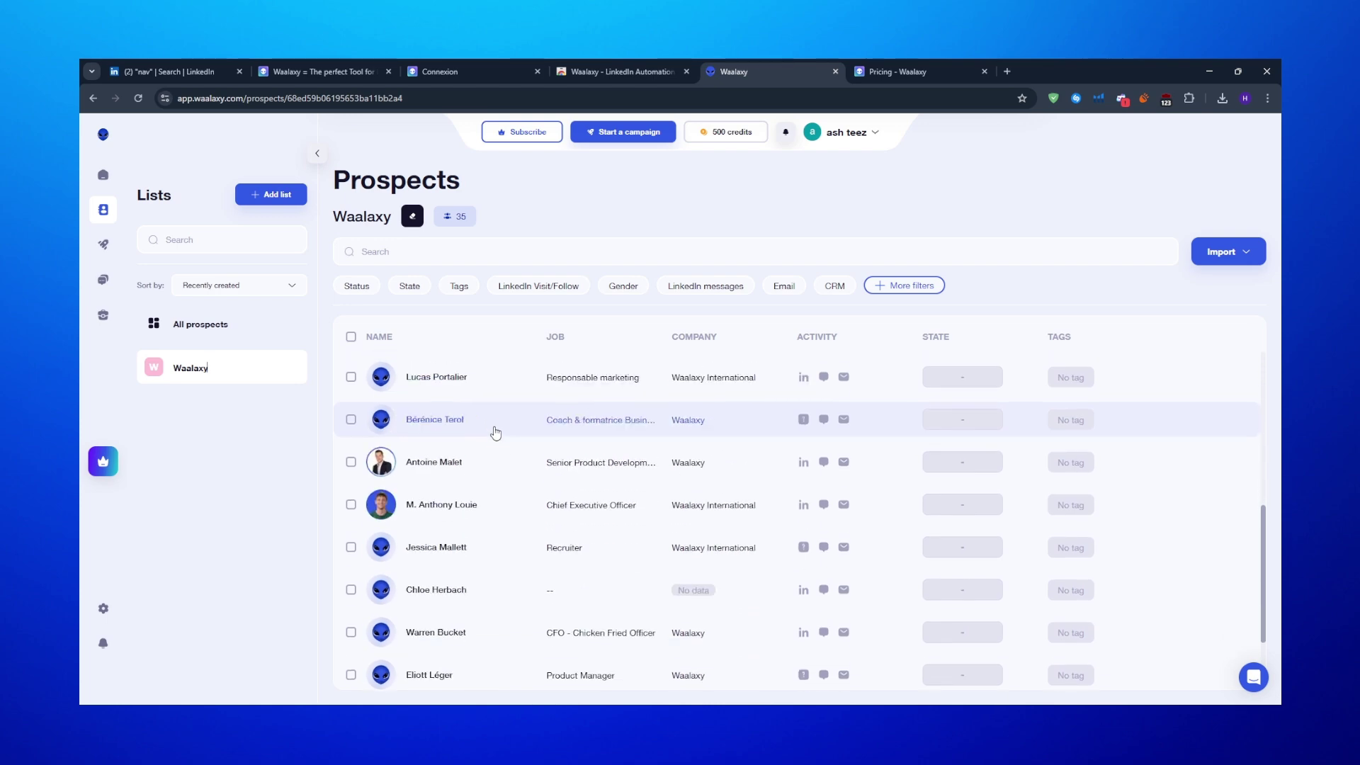
{"action": "scroll", "coordinate": [498, 437], "scroll_direction": "down", "scroll_amount": 2}
{"action": "scroll", "coordinate": [504, 445], "scroll_direction": "up", "scroll_amount": 8}
{"action": "scroll", "coordinate": [506, 450], "scroll_direction": "up", "scroll_amount": 1}
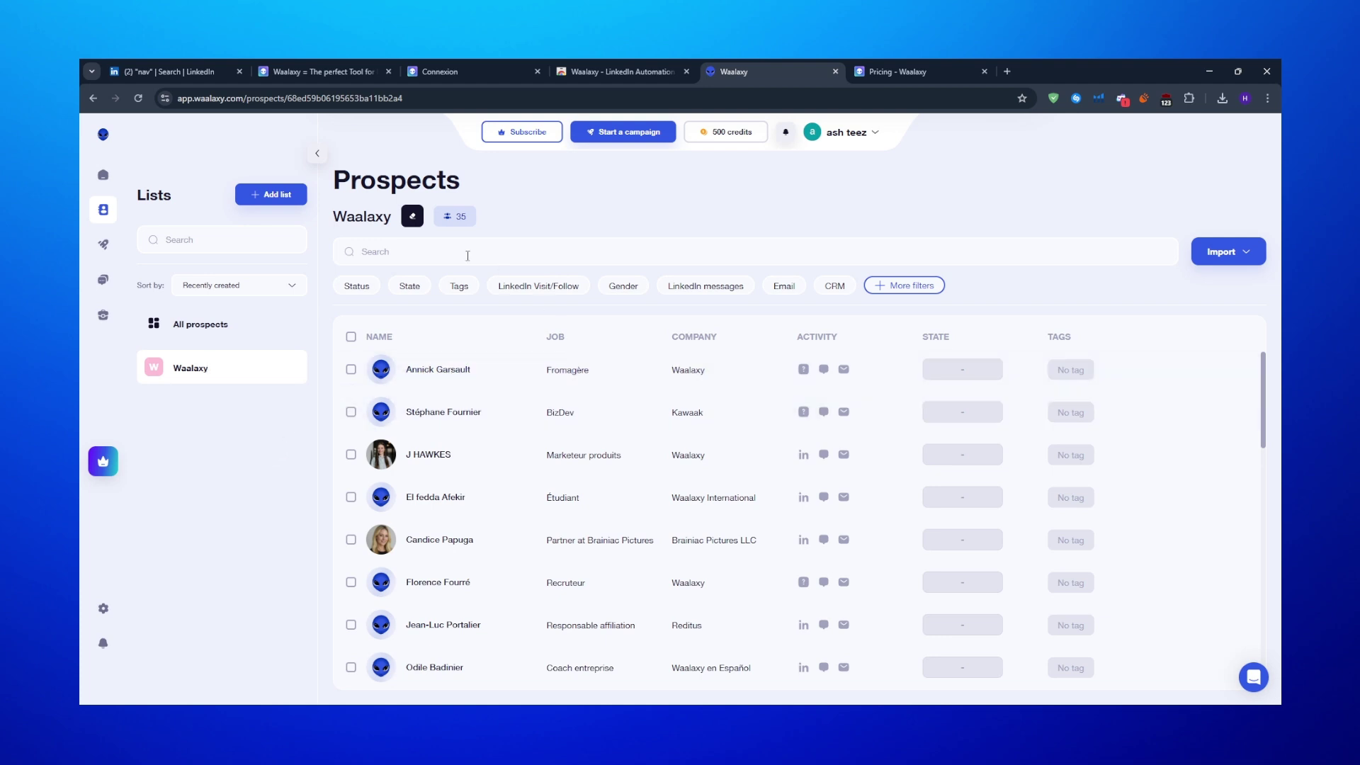
{"action": "left_click", "coordinate": [1252, 256]}
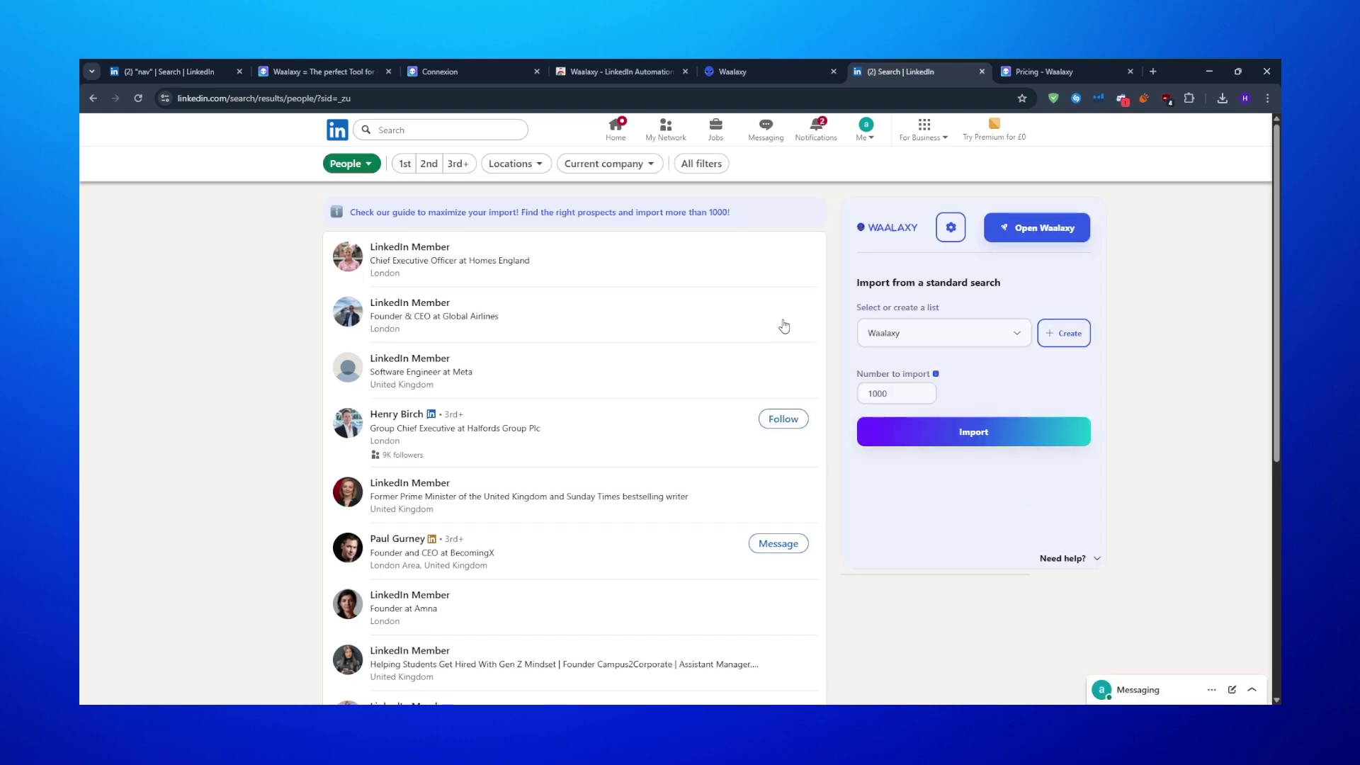
Step: Start a CSV prospect import, review its LinkedIn profile URL requirement, and cancel it
{"action": "left_click", "coordinate": [807, 71]}
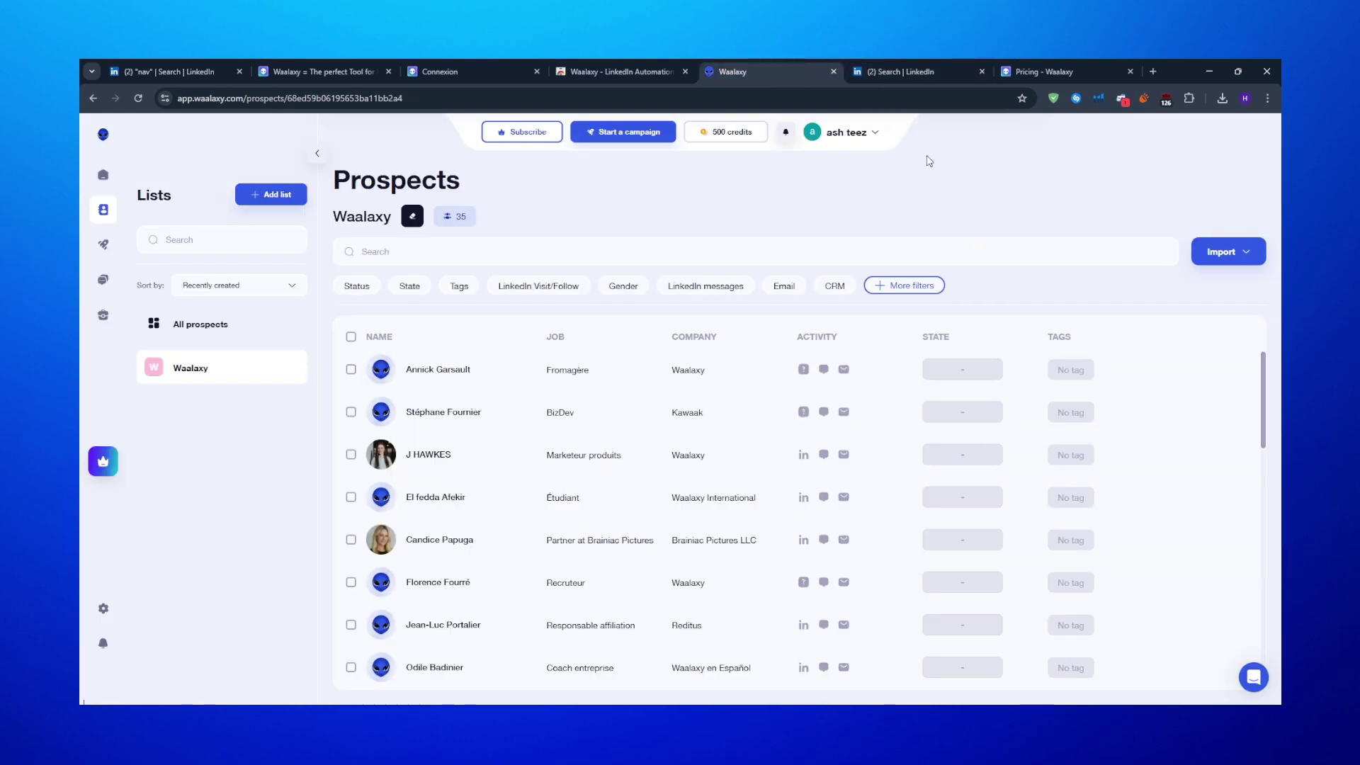
{"action": "left_click", "coordinate": [1241, 261]}
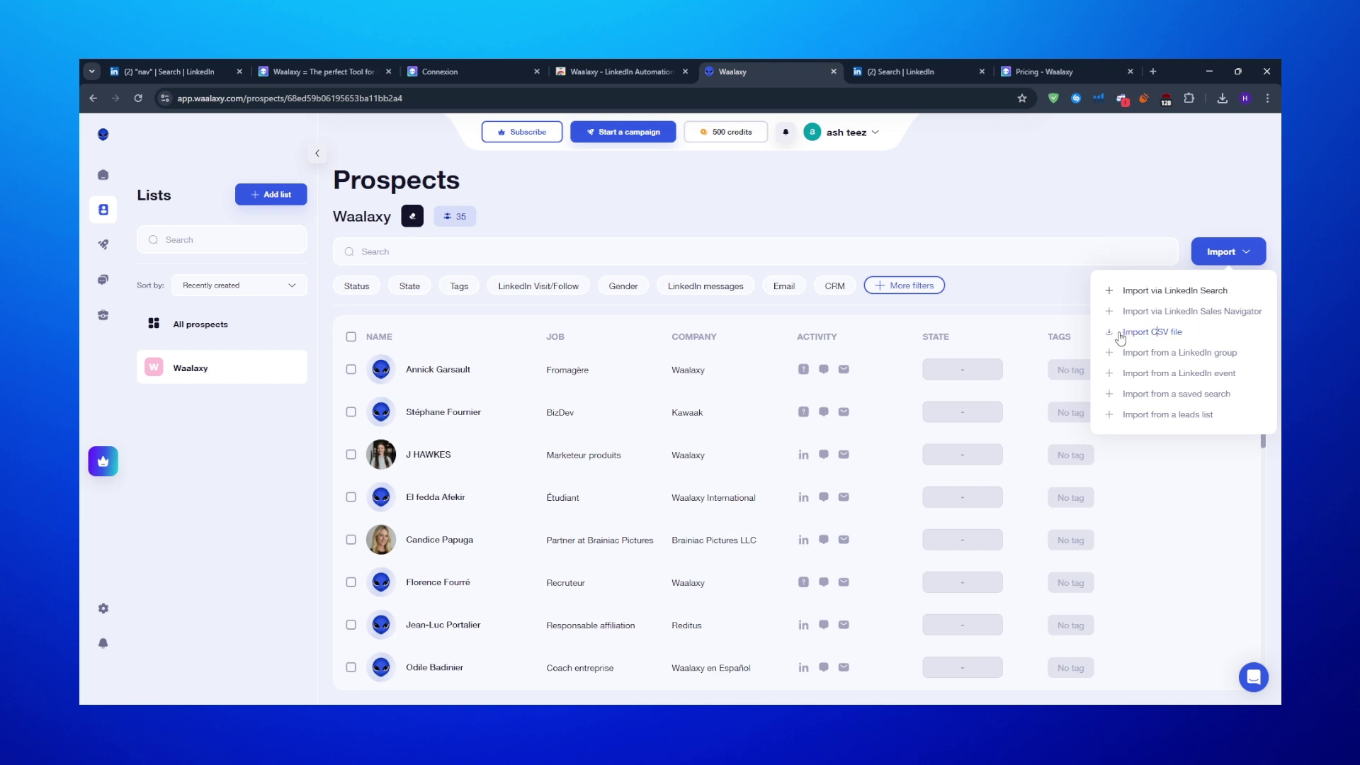
{"action": "left_click", "coordinate": [1145, 337]}
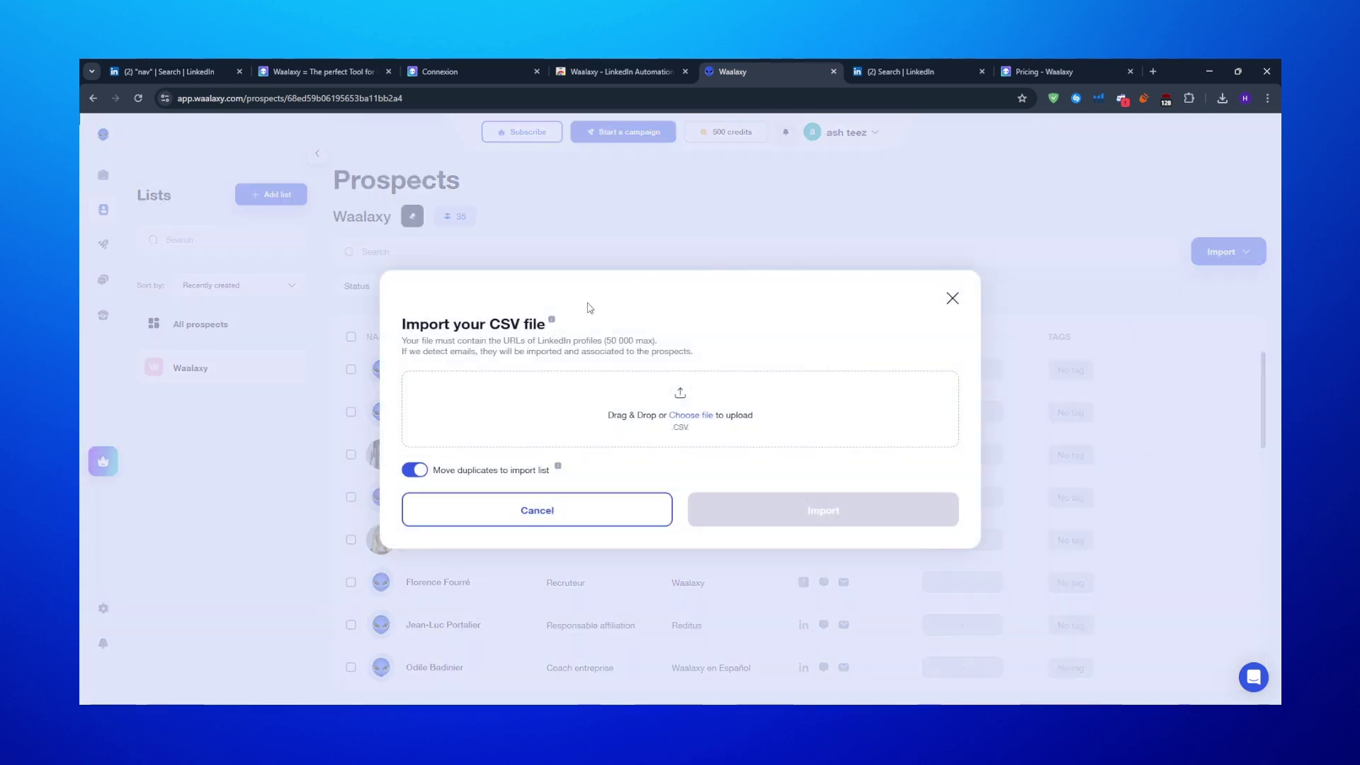
{"action": "left_click_drag", "start_coordinate": [401, 326], "coordinate": [531, 327]}
{"action": "left_click", "coordinate": [532, 325]}
{"action": "left_click_drag", "start_coordinate": [656, 340], "coordinate": [407, 343]}
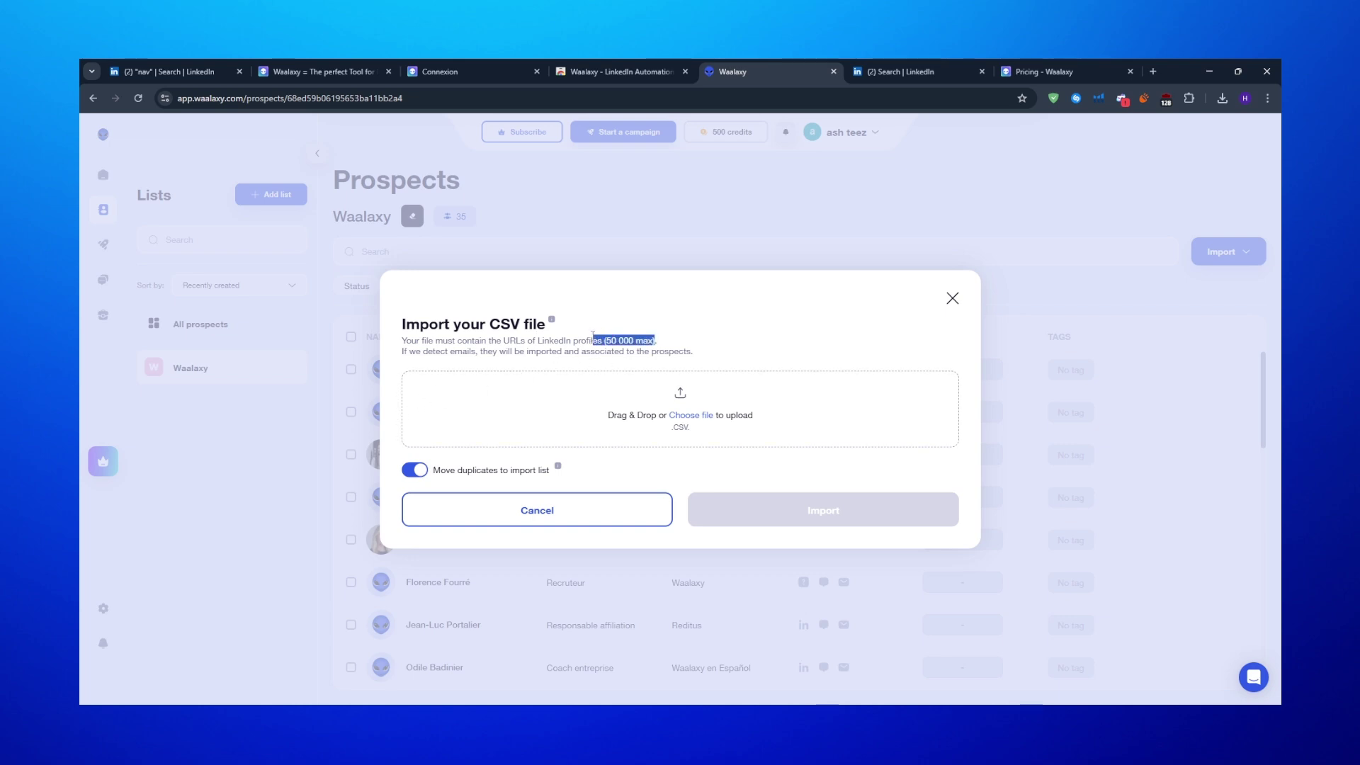
{"action": "left_click", "coordinate": [415, 342]}
{"action": "left_click", "coordinate": [512, 507]}
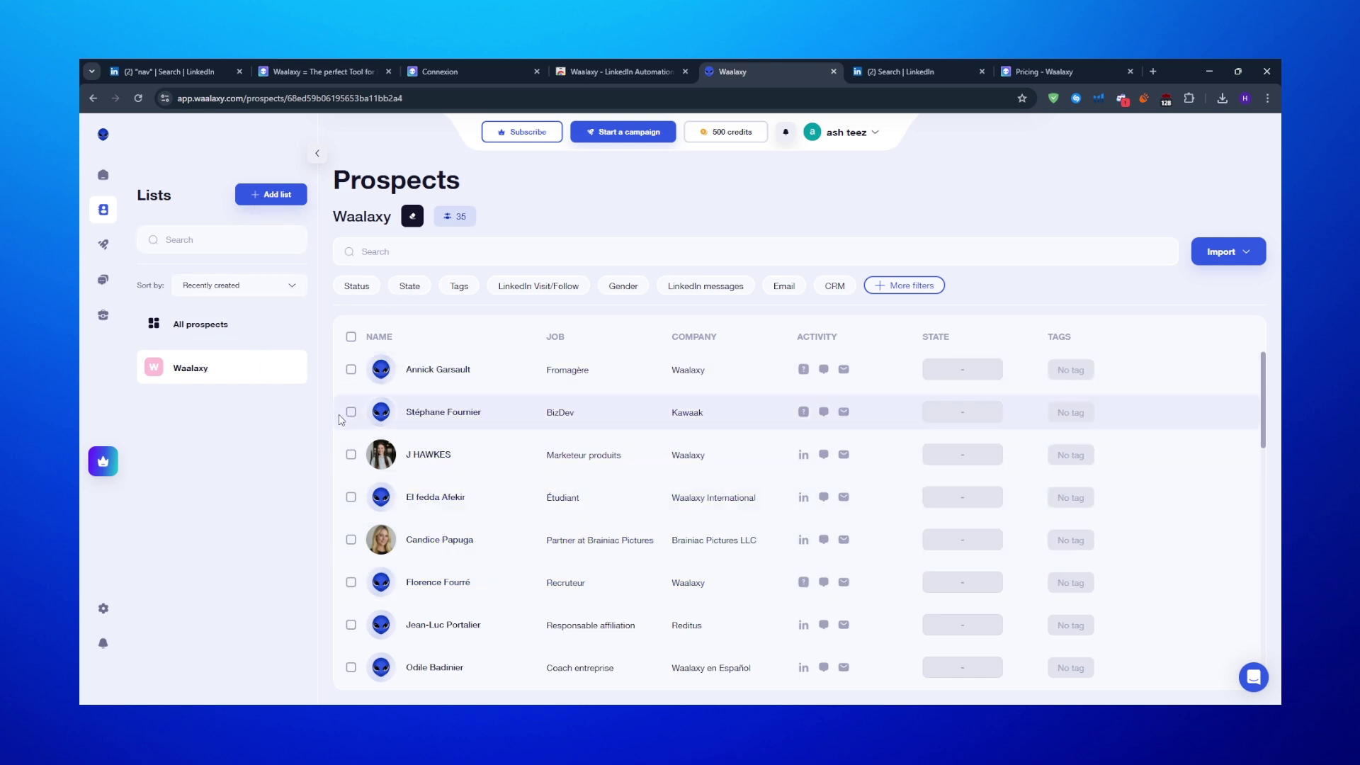
Step: Create an Invitation + 2 messages campaign, keeping its default name
{"action": "left_click", "coordinate": [115, 256]}
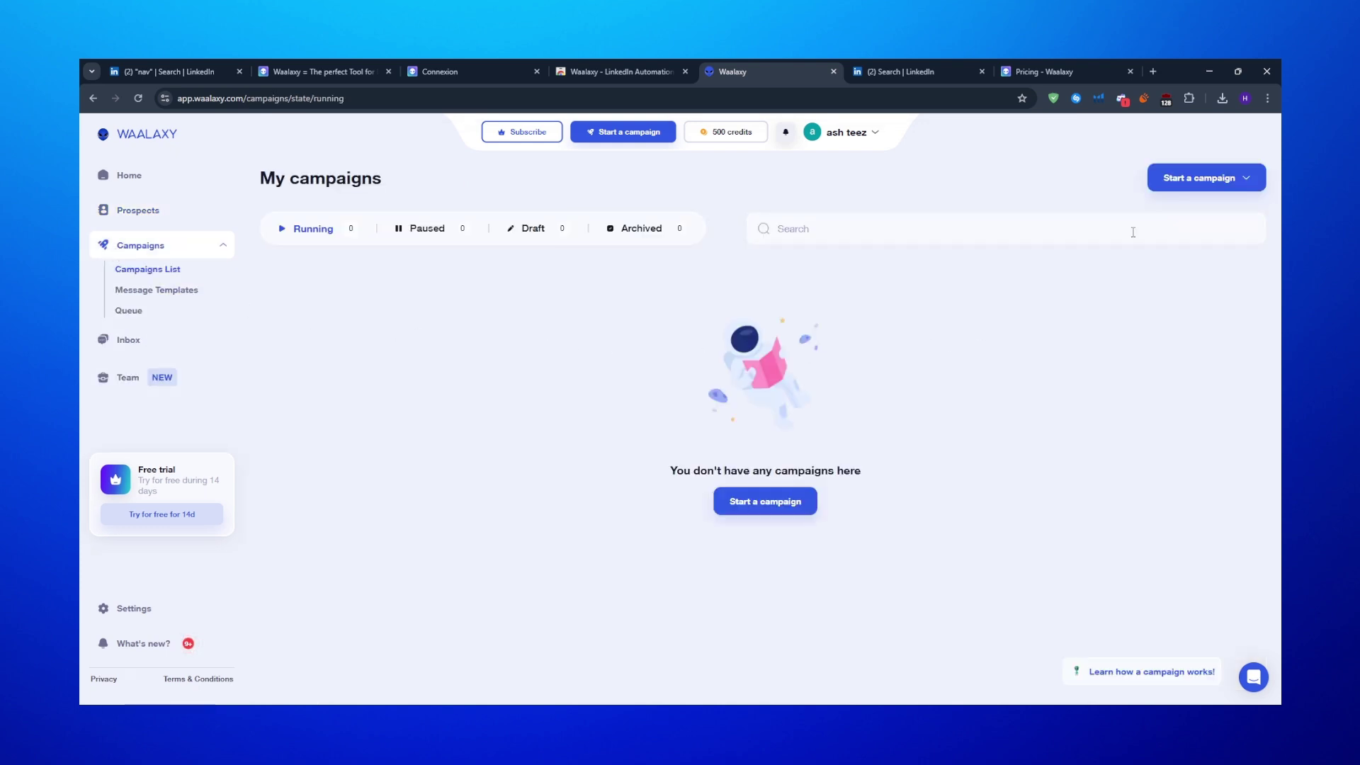
{"action": "left_click", "coordinate": [1220, 186]}
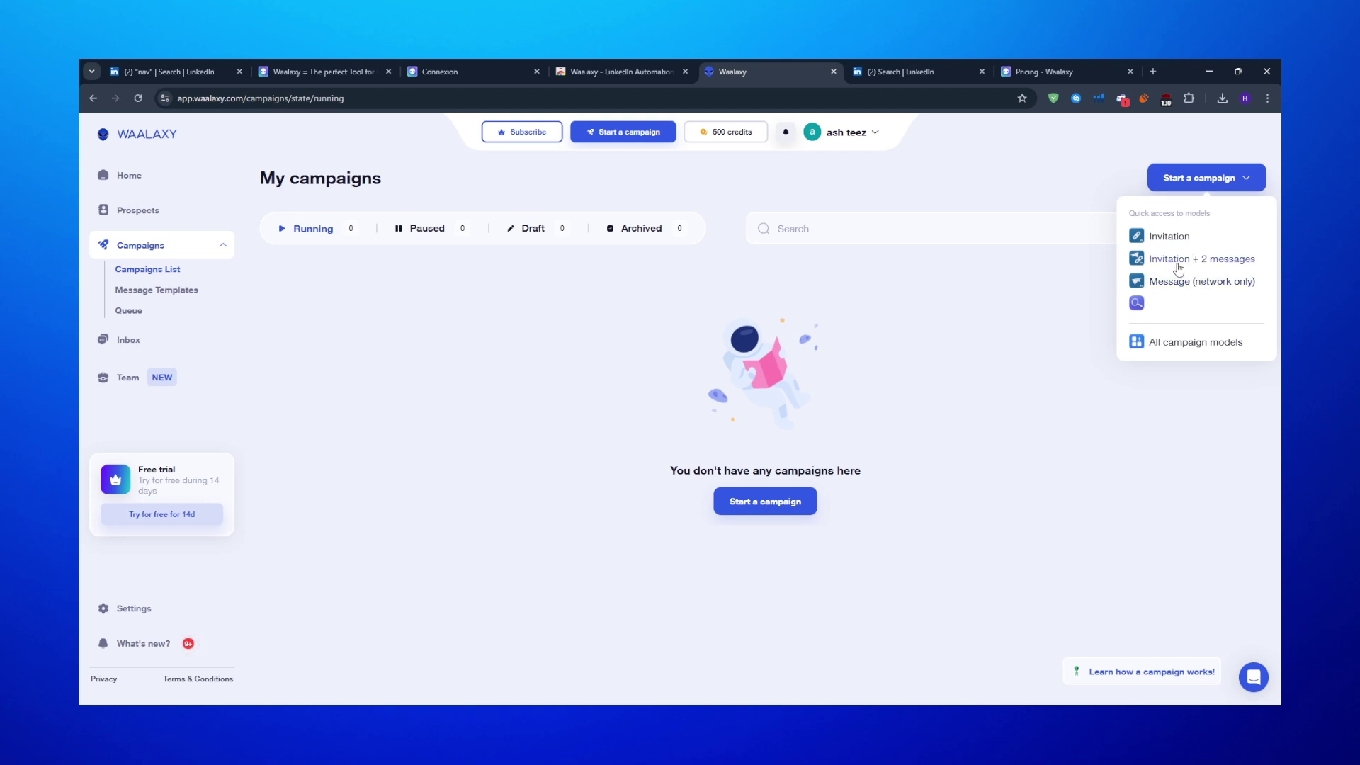
{"action": "left_click", "coordinate": [1171, 260]}
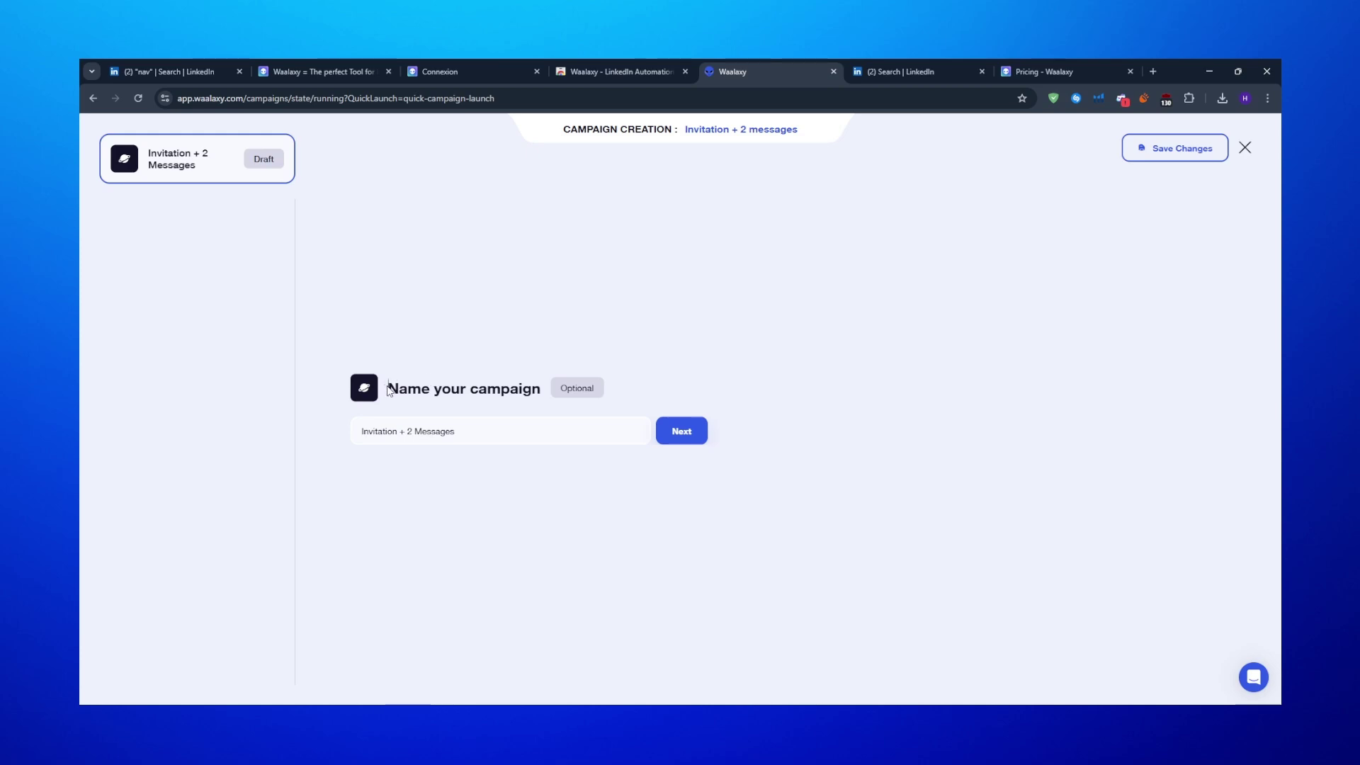
{"action": "left_click_drag", "start_coordinate": [389, 388], "coordinate": [535, 388]}
{"action": "left_click", "coordinate": [671, 432]}
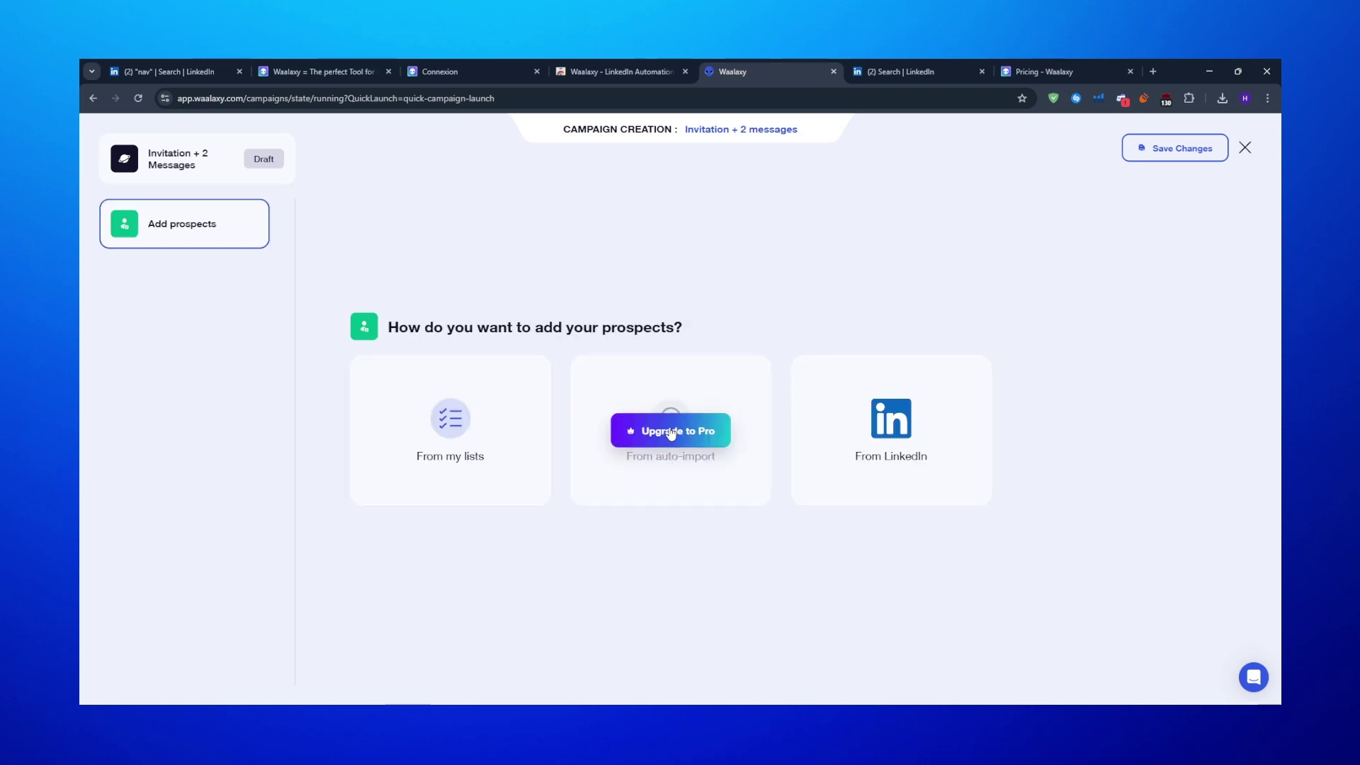
Step: Add all 35 prospects from the Waalaxy list to the campaign
{"action": "left_click", "coordinate": [444, 425]}
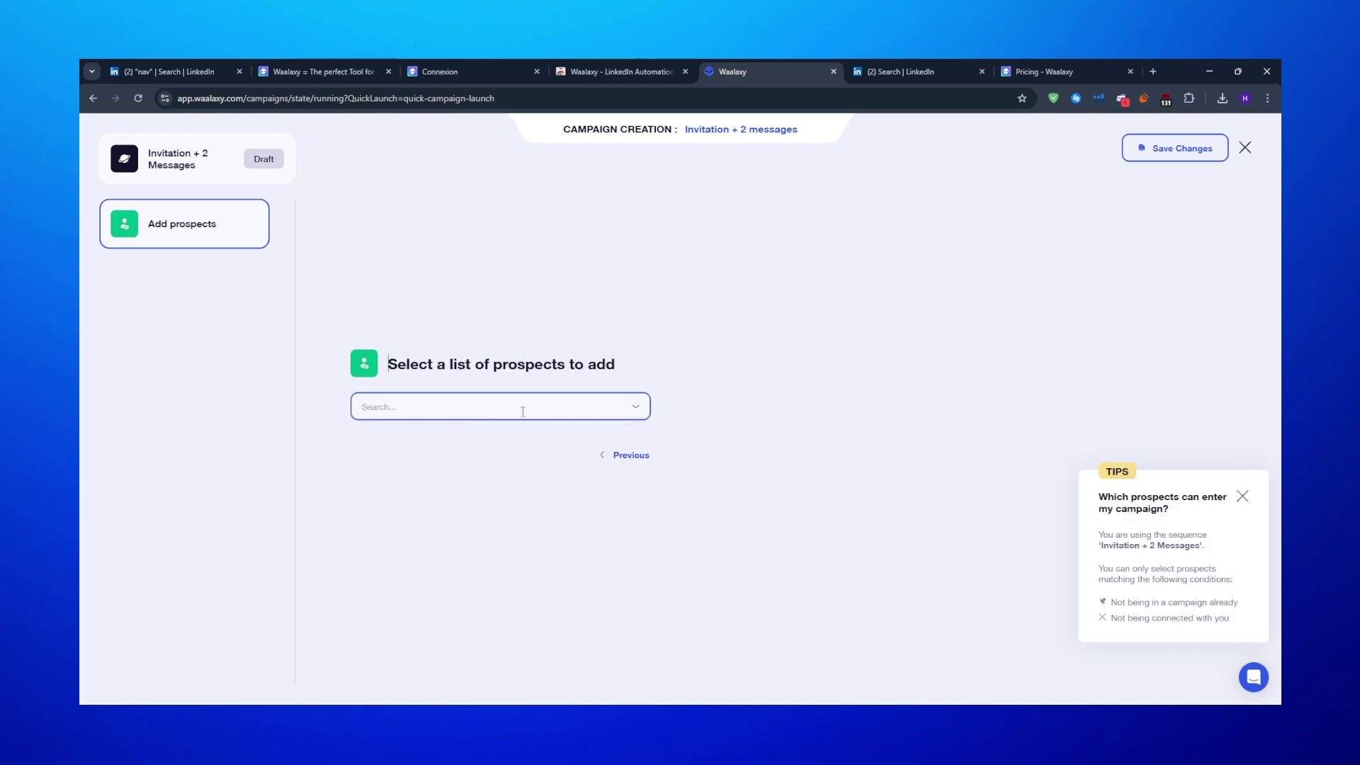
{"action": "left_click", "coordinate": [626, 402]}
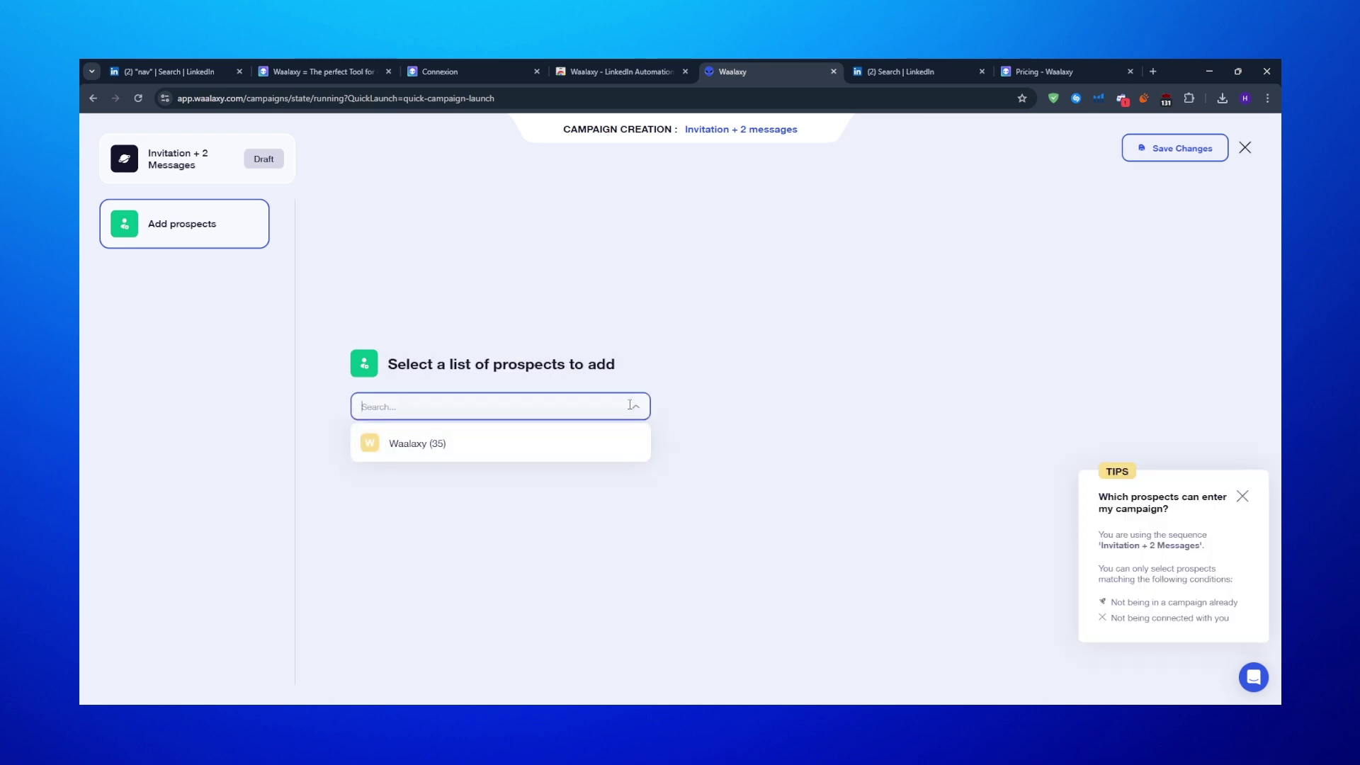
{"action": "left_click", "coordinate": [581, 445]}
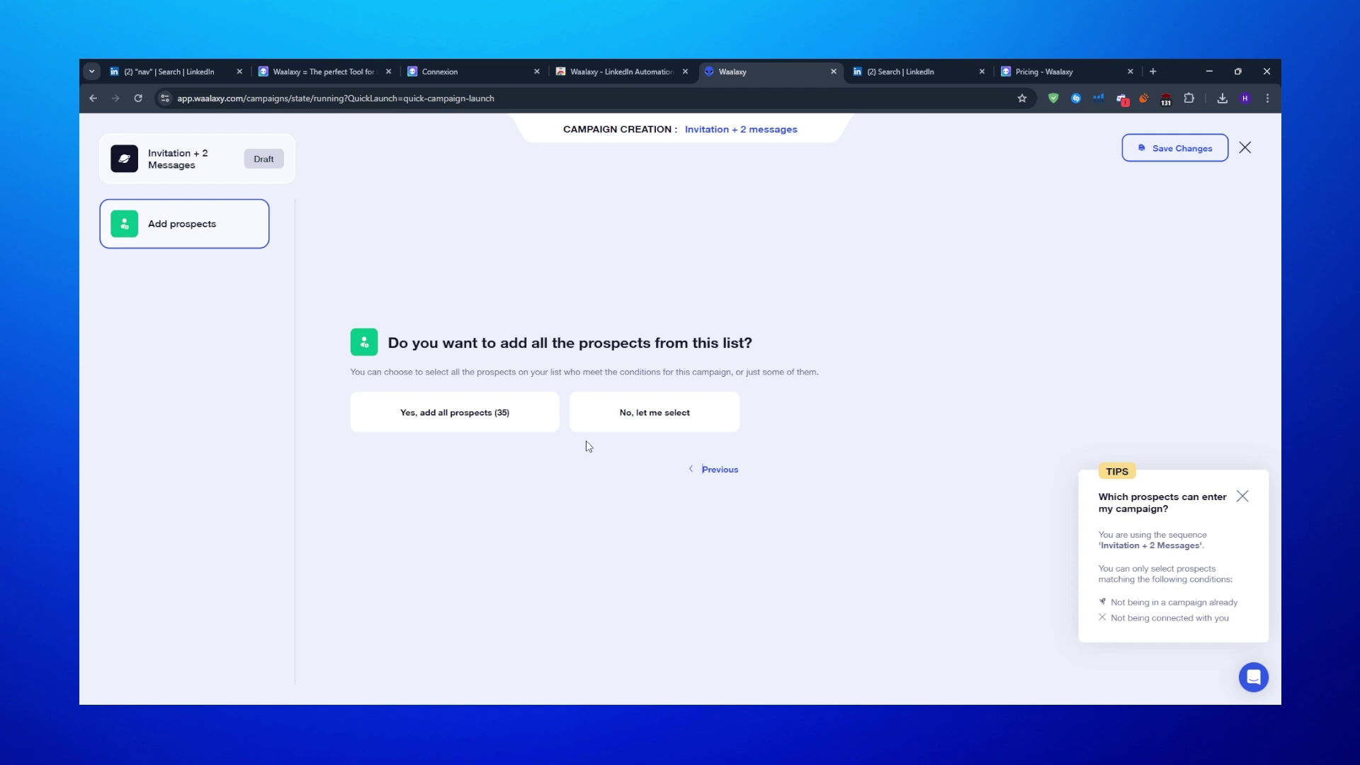
{"action": "left_click", "coordinate": [408, 418]}
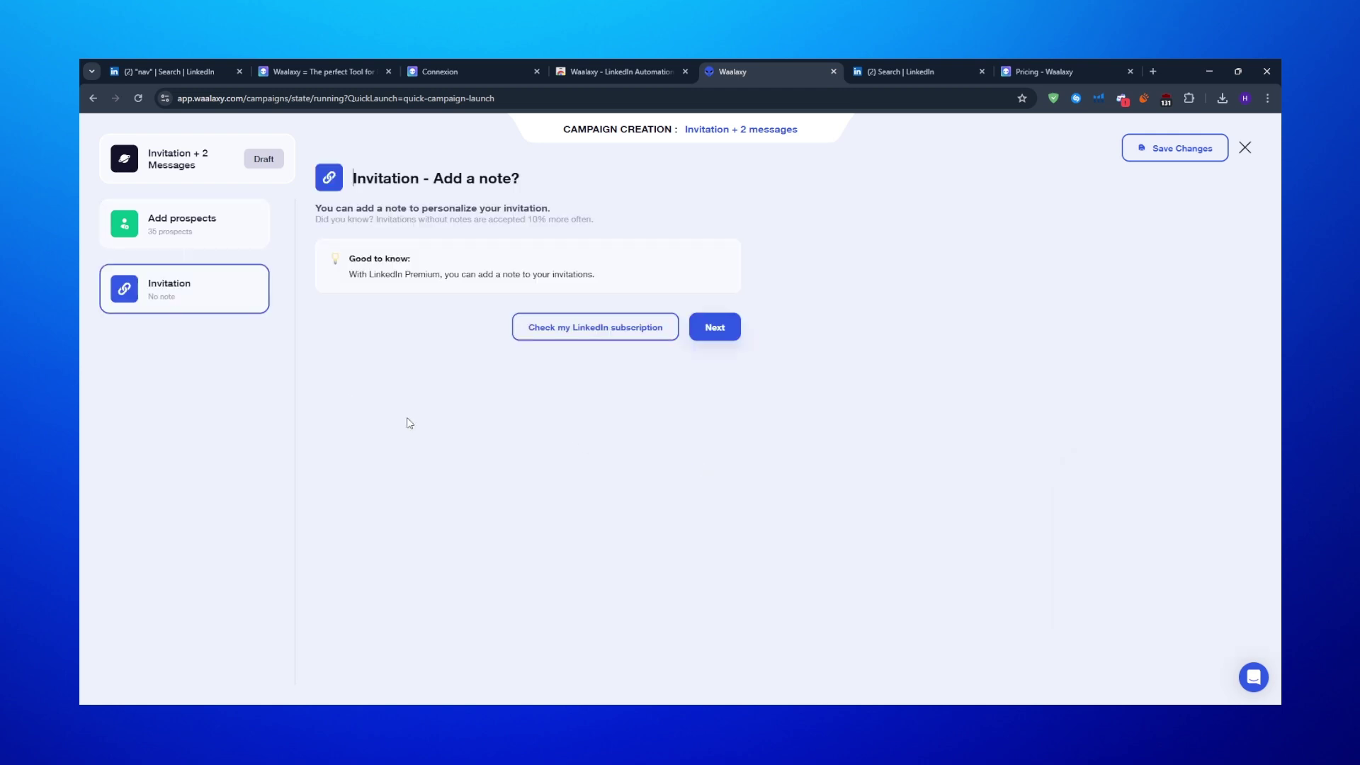
{"action": "left_click_drag", "start_coordinate": [352, 178], "coordinate": [529, 189]}
{"action": "left_click", "coordinate": [524, 190]}
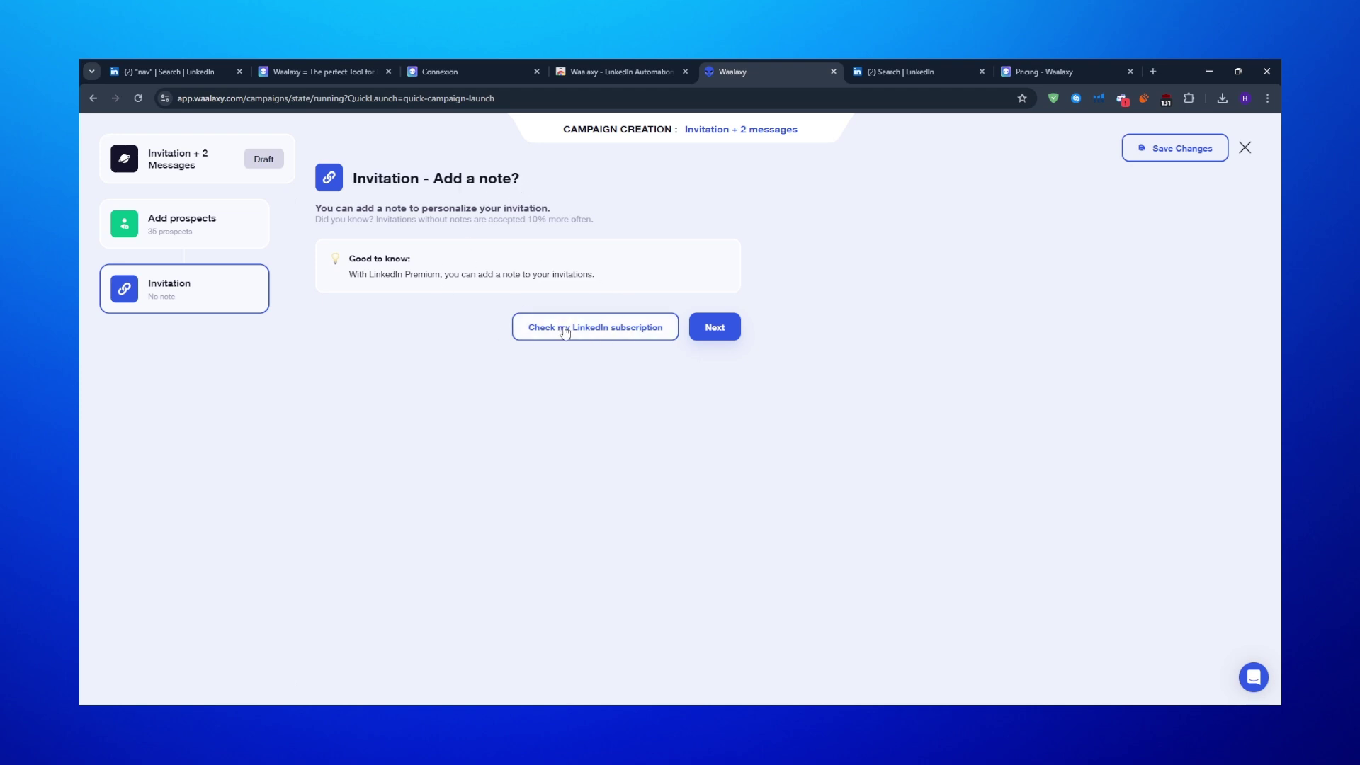
Step: Skip the invitation note and keep the post-invitation delay at 1 day
{"action": "left_click", "coordinate": [712, 330]}
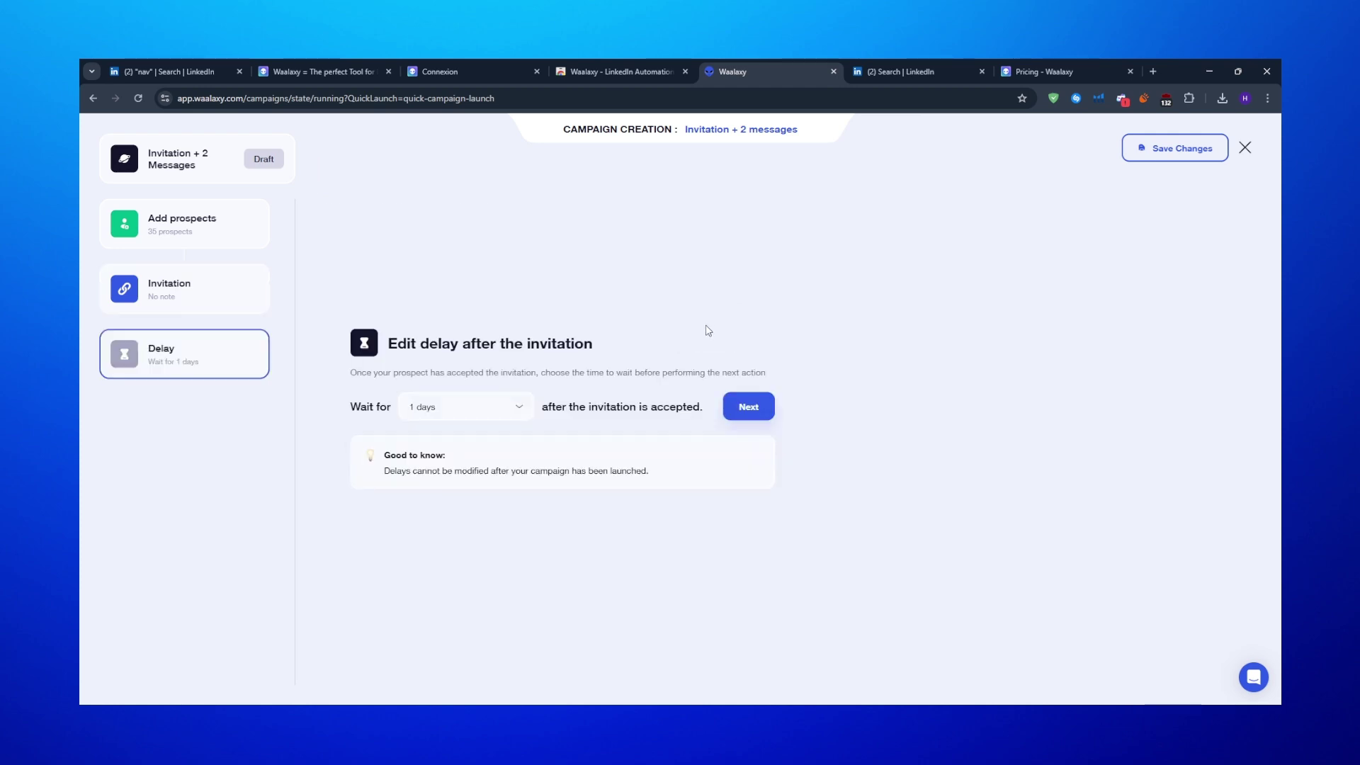
{"action": "left_click_drag", "start_coordinate": [333, 401], "coordinate": [391, 406]}
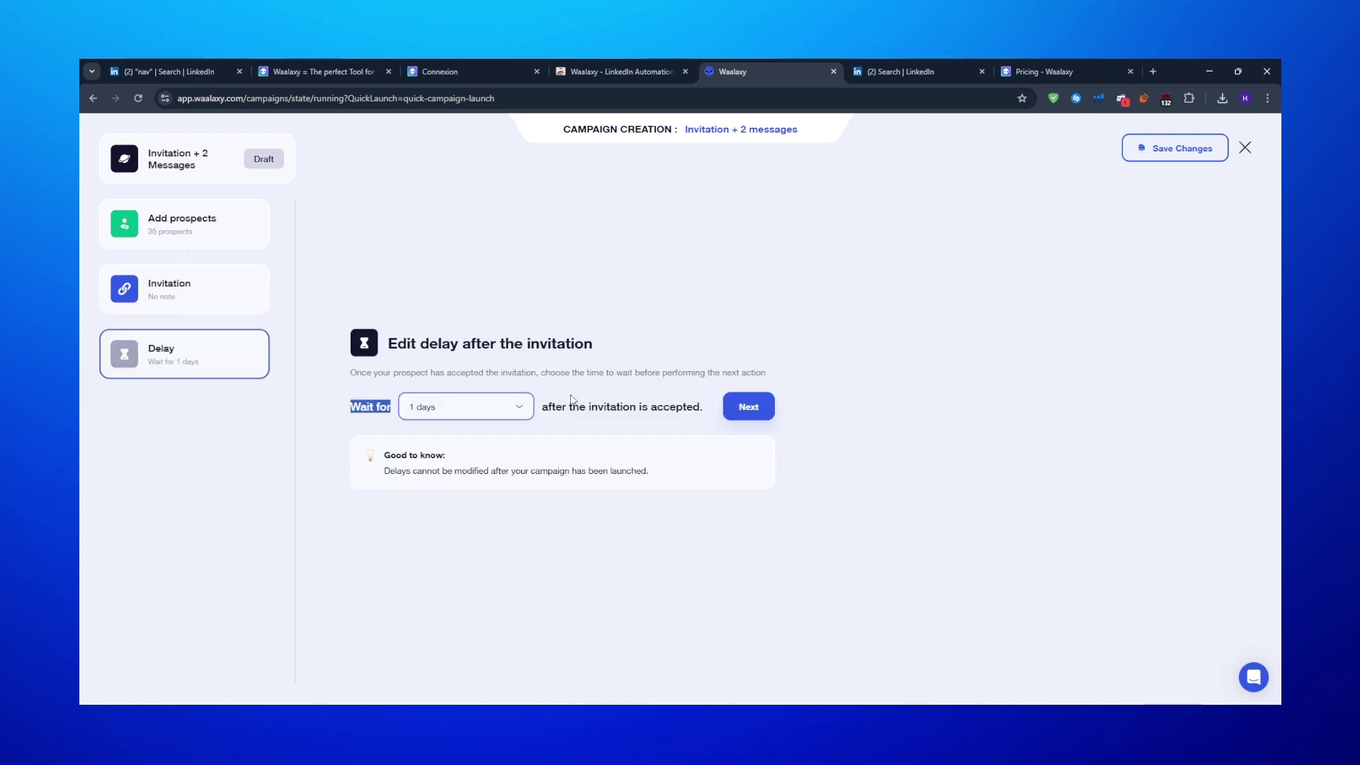
{"action": "left_click", "coordinate": [662, 403]}
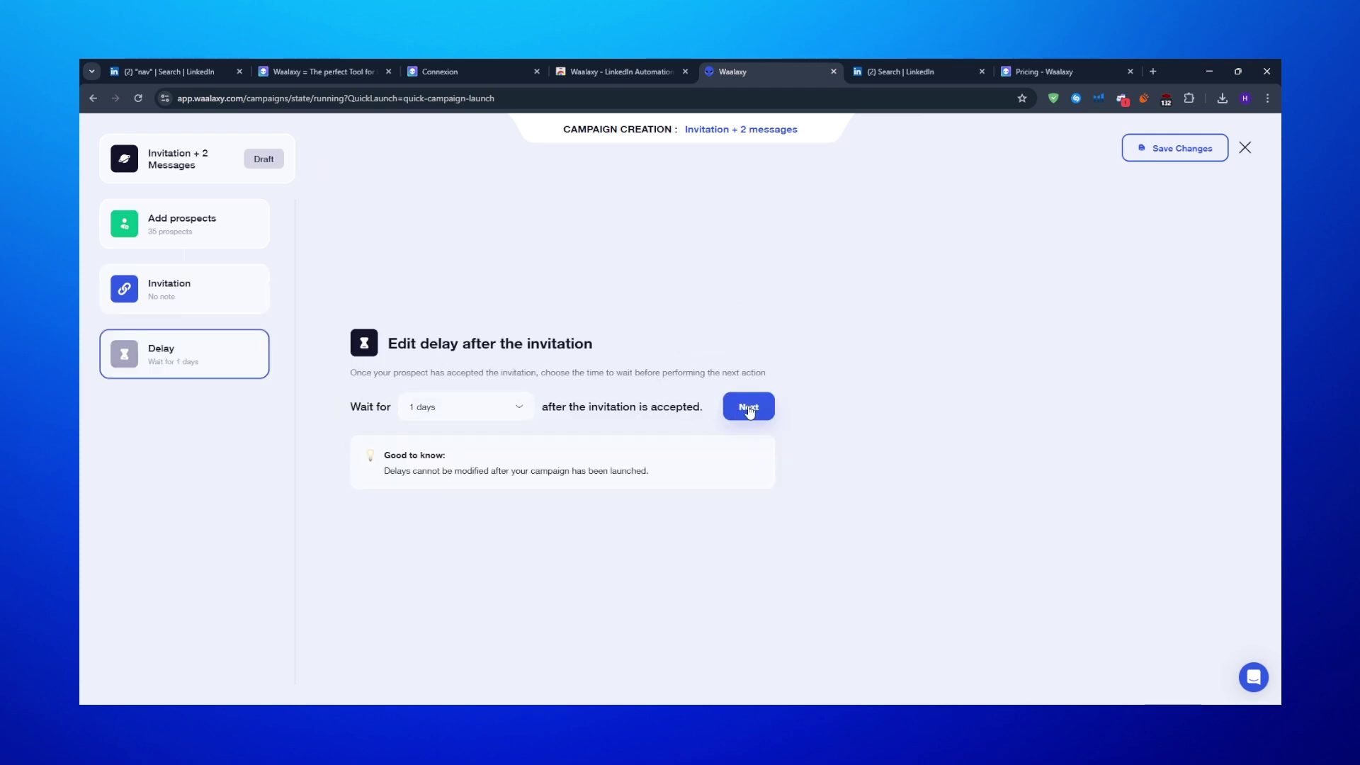
{"action": "left_click", "coordinate": [422, 409]}
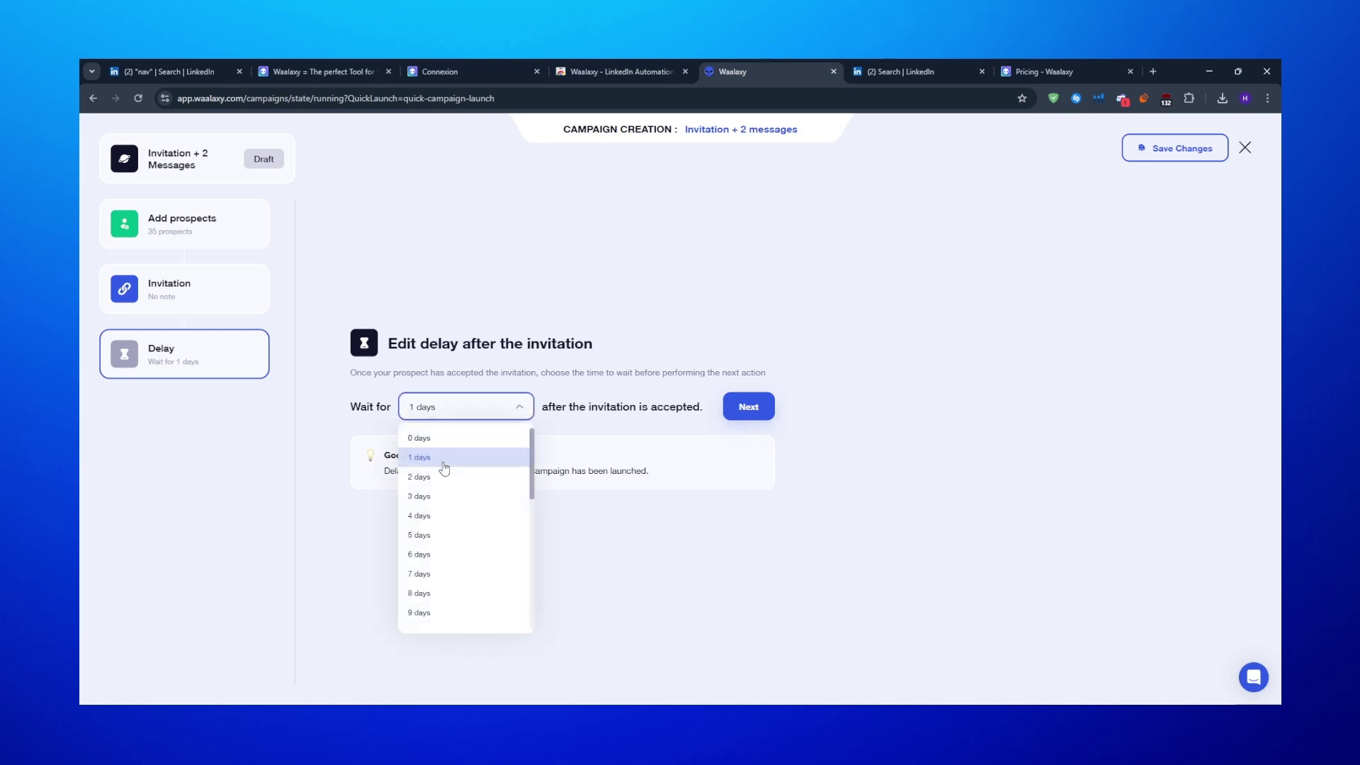
{"action": "scroll", "coordinate": [461, 509], "scroll_direction": "down", "scroll_amount": 2}
{"action": "scroll", "coordinate": [443, 570], "scroll_direction": "down", "scroll_amount": 1}
{"action": "scroll", "coordinate": [444, 585], "scroll_direction": "down", "scroll_amount": 2}
{"action": "scroll", "coordinate": [444, 585], "scroll_direction": "up", "scroll_amount": 5}
{"action": "left_click", "coordinate": [567, 405]}
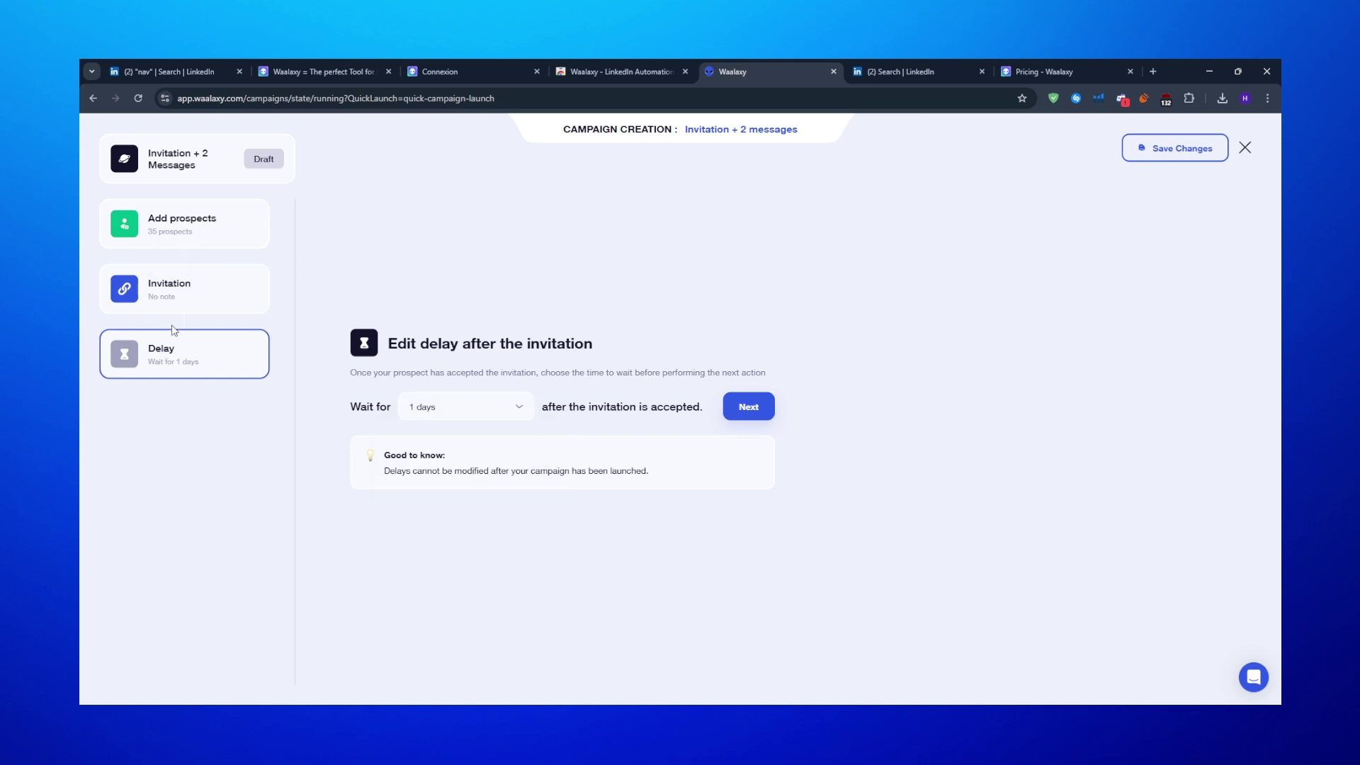
{"action": "left_click", "coordinate": [740, 413]}
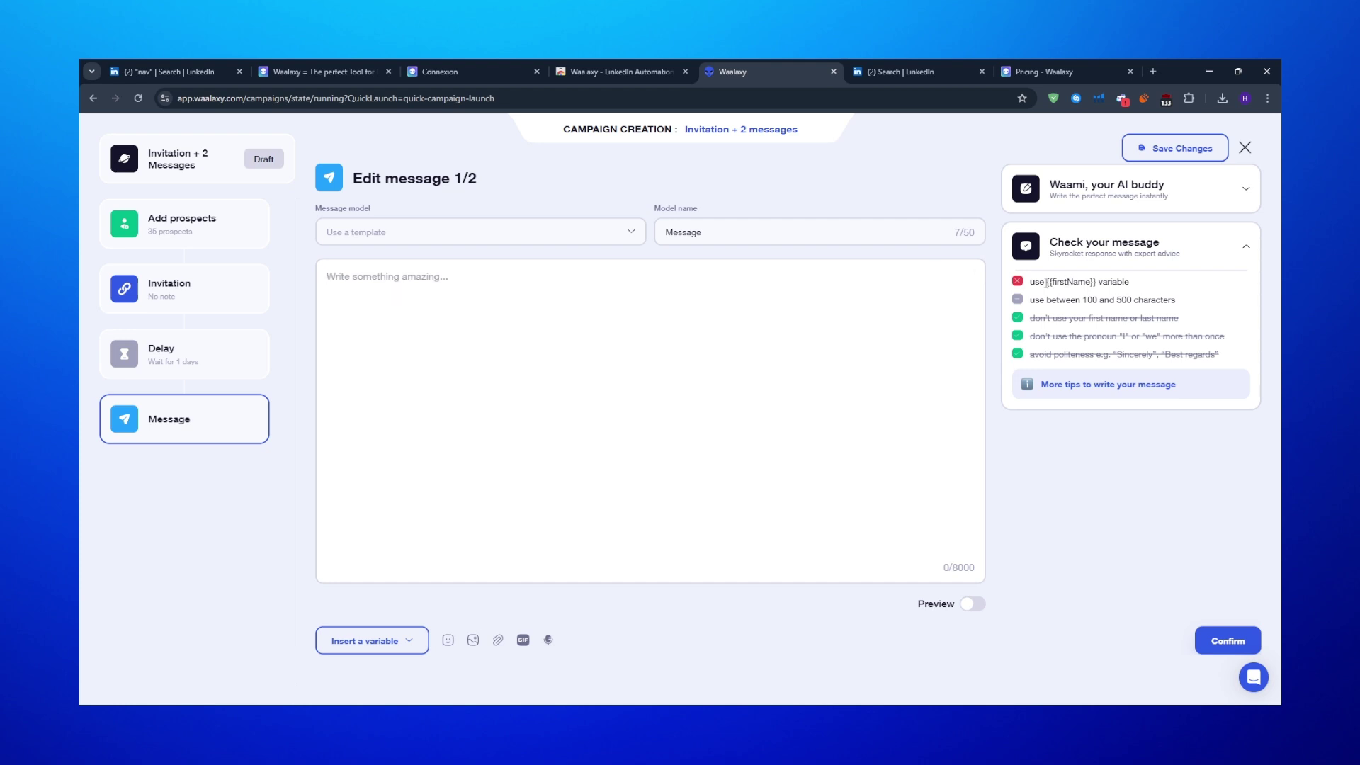
Step: Write the first message 'Hey {{firstName}}, etc...' and confirm it, followed by a 5-day delay
{"action": "mouse_move", "coordinate": [1046, 282]}
{"action": "left_mouse_down"}
{"action": "mouse_move", "coordinate": [1104, 284]}
{"action": "mouse_move", "coordinate": [1043, 286]}
{"action": "left_mouse_up"}
{"action": "key", "text": "ctrl+c"}
{"action": "left_click", "coordinate": [1104, 286]}
{"action": "left_click", "coordinate": [812, 326]}
{"action": "type", "text": "Hey"}
{"action": "key", "text": "ctrl+v"}
{"action": "type", "text": "etc."}
{"action": "left_click_drag", "start_coordinate": [1028, 282], "coordinate": [1145, 287]}
{"action": "left_click", "coordinate": [1146, 287]}
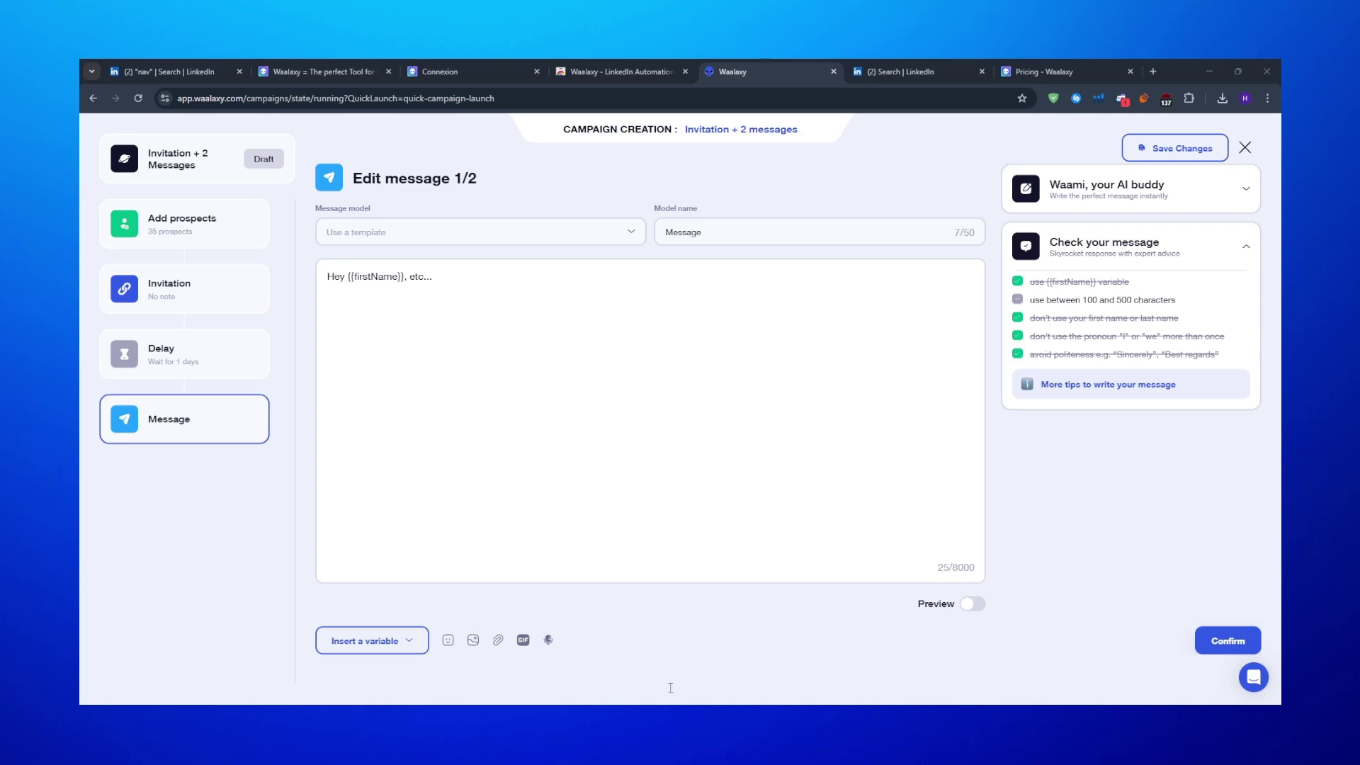
{"action": "left_click", "coordinate": [1224, 642]}
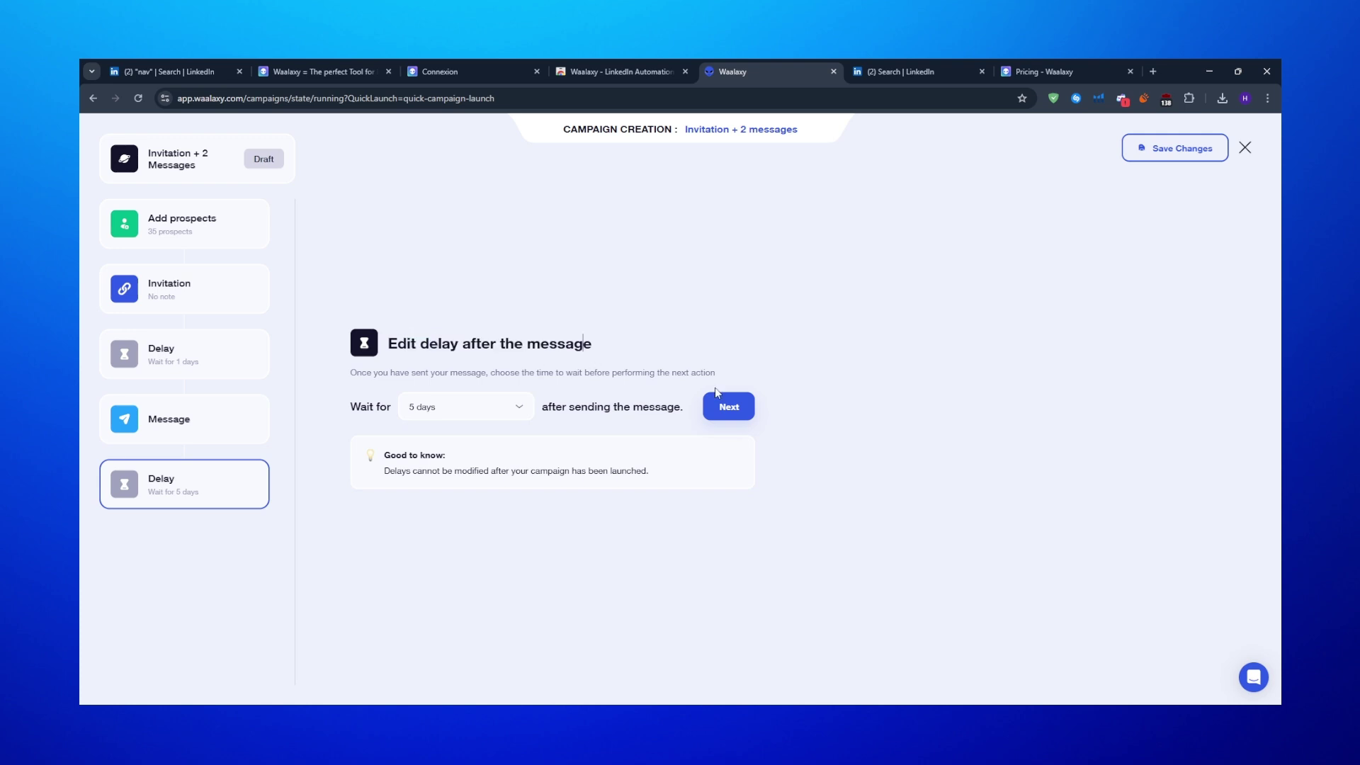
Step: Write 'he' as the second message, confirm it, and launch the campaign
{"action": "left_click", "coordinate": [743, 409]}
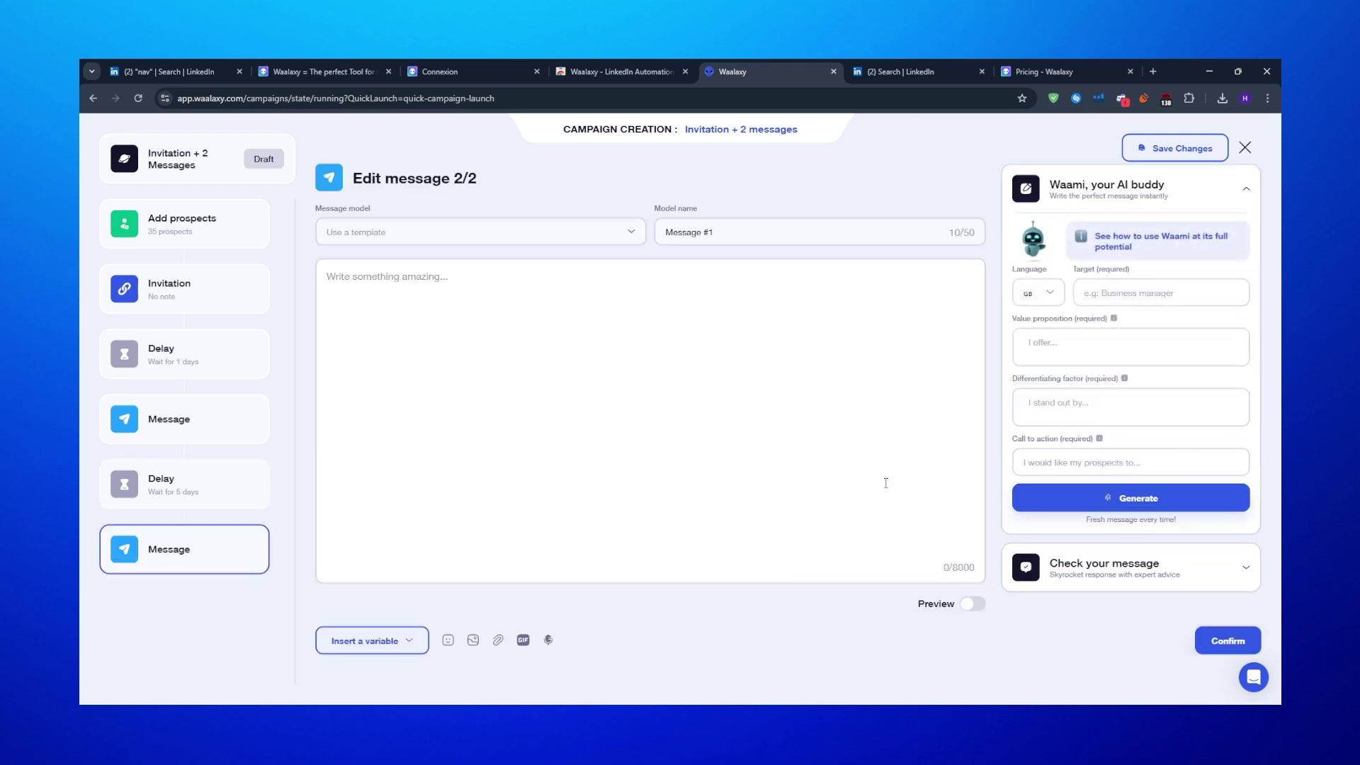
{"action": "left_click", "coordinate": [1214, 639]}
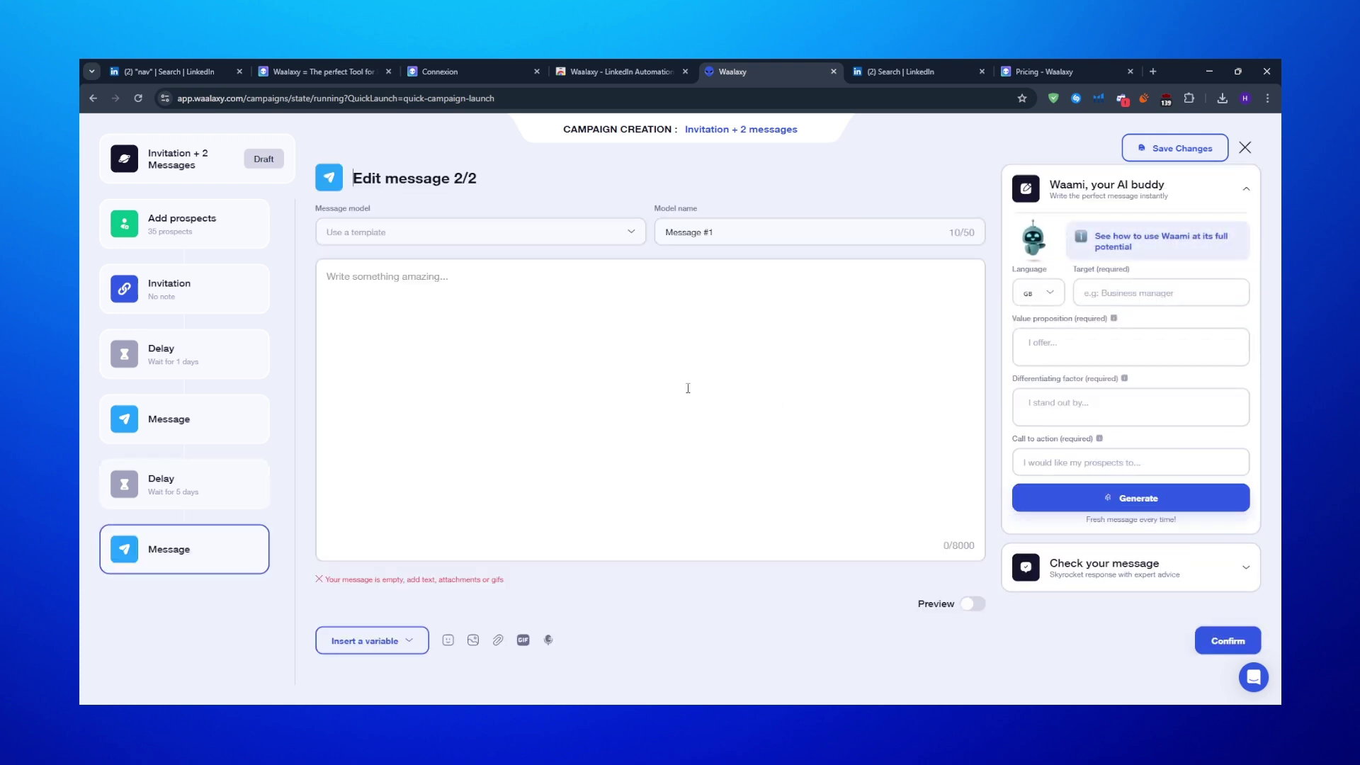
{"action": "type", "text": "hey"}
{"action": "left_click", "coordinate": [1229, 640]}
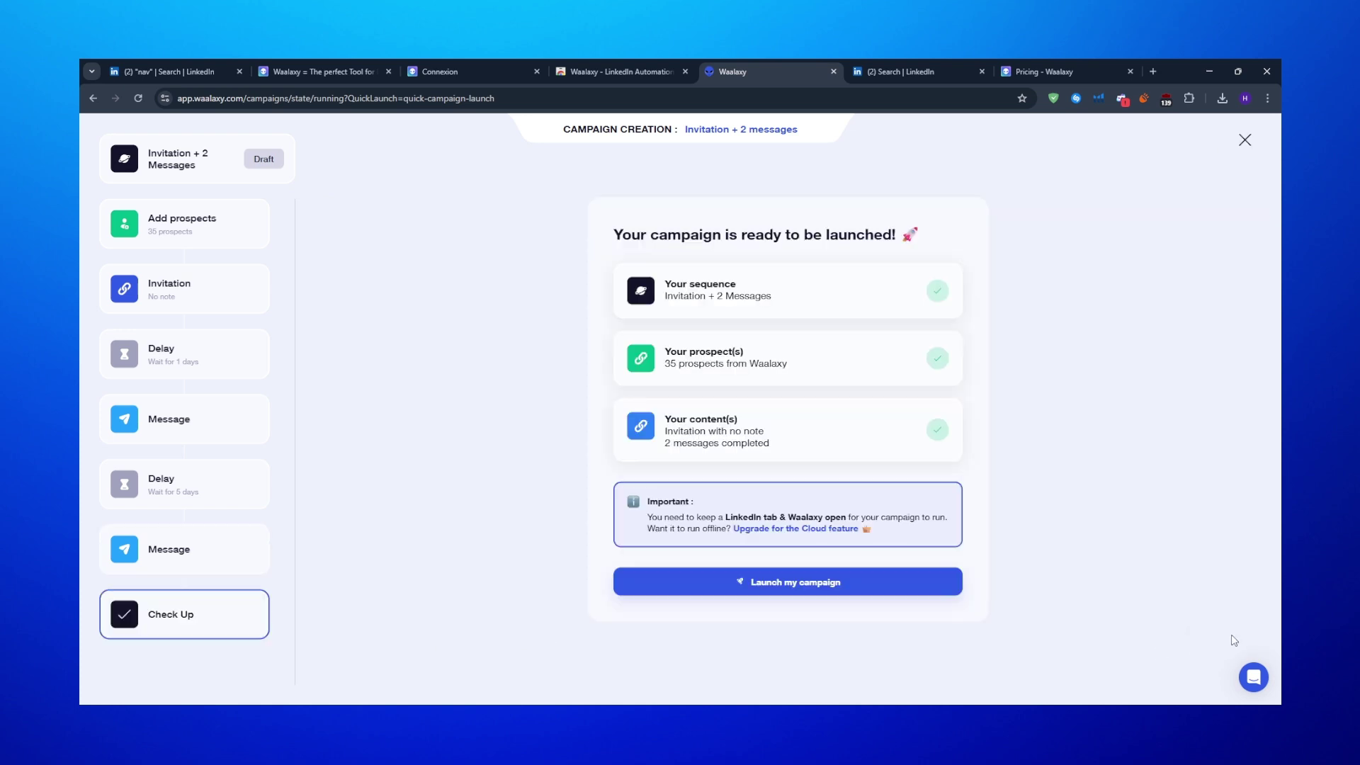
{"action": "left_click", "coordinate": [772, 582]}
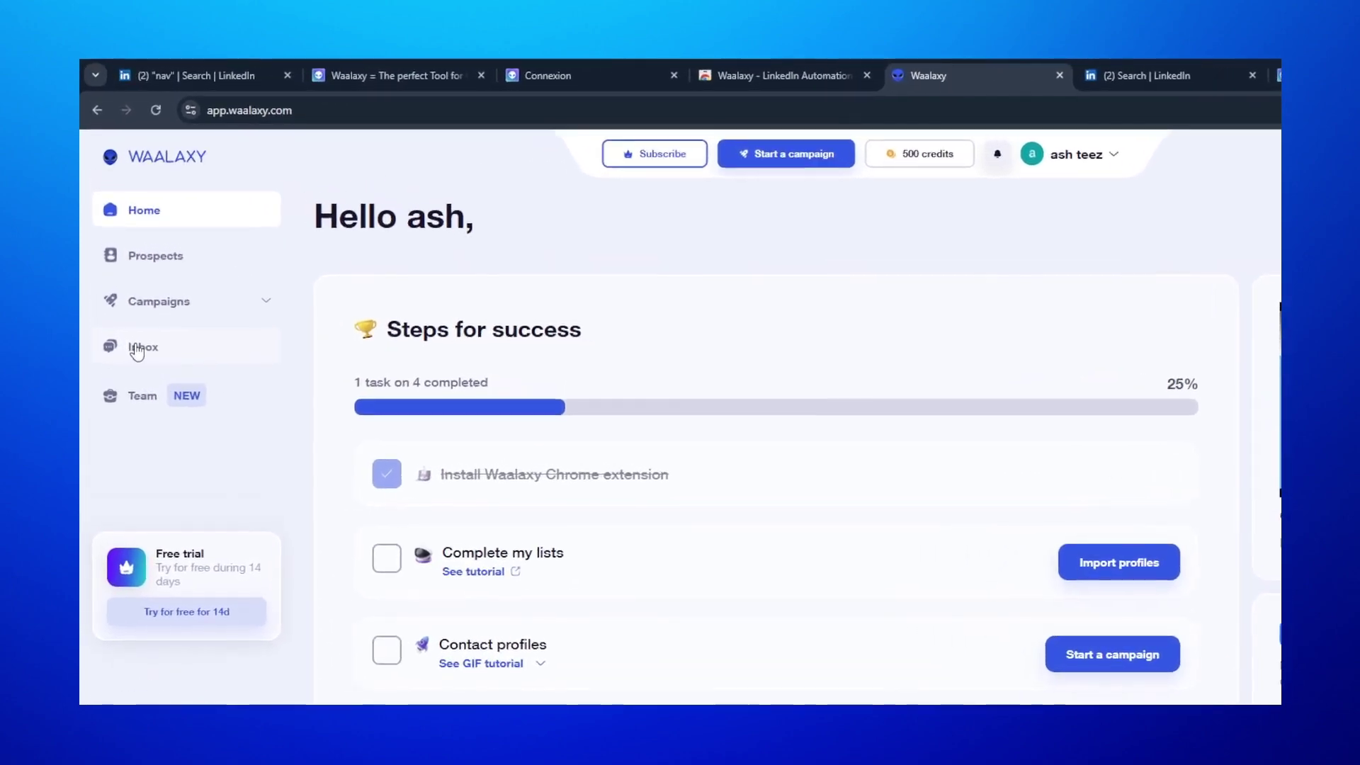
Step: Activate the free Waalaxy Inbox feature
{"action": "left_click", "coordinate": [177, 303]}
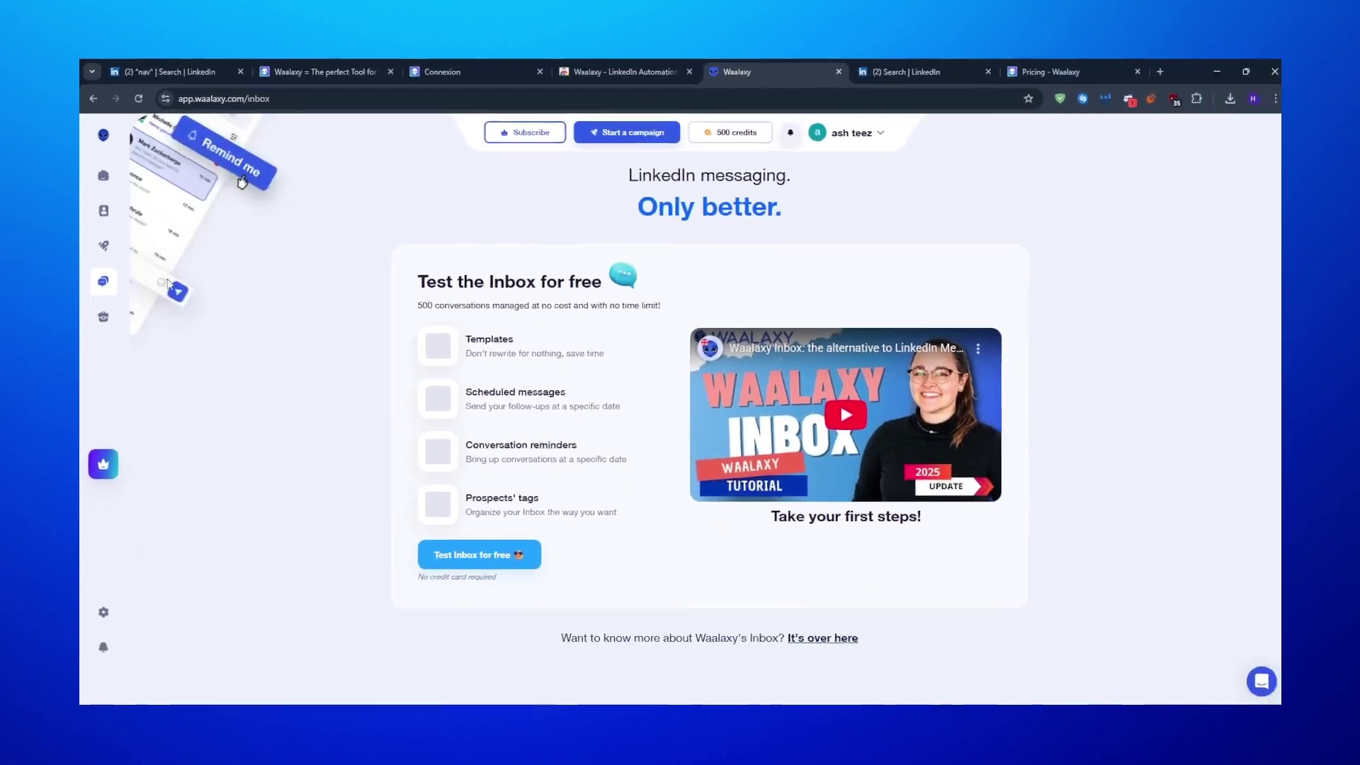
{"action": "left_click_drag", "start_coordinate": [415, 280], "coordinate": [603, 290]}
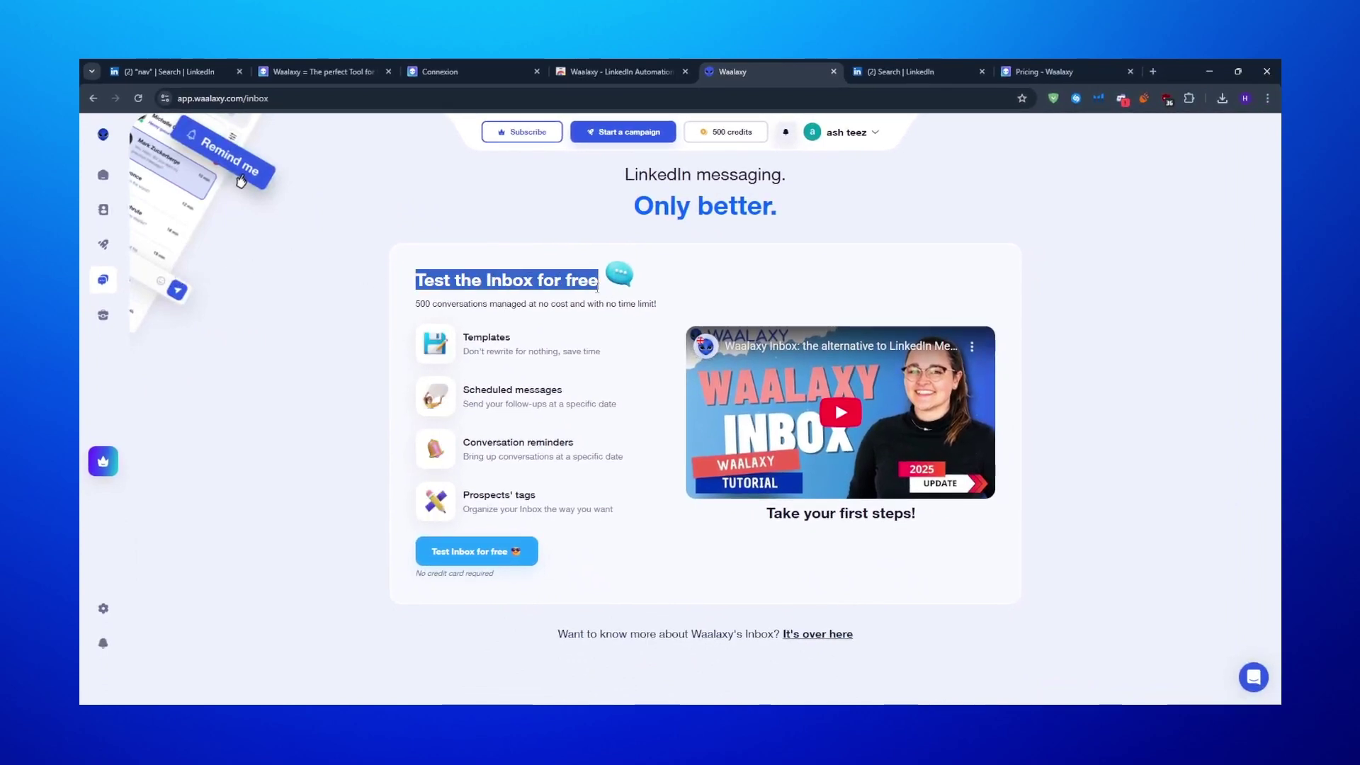
{"action": "left_click", "coordinate": [610, 296]}
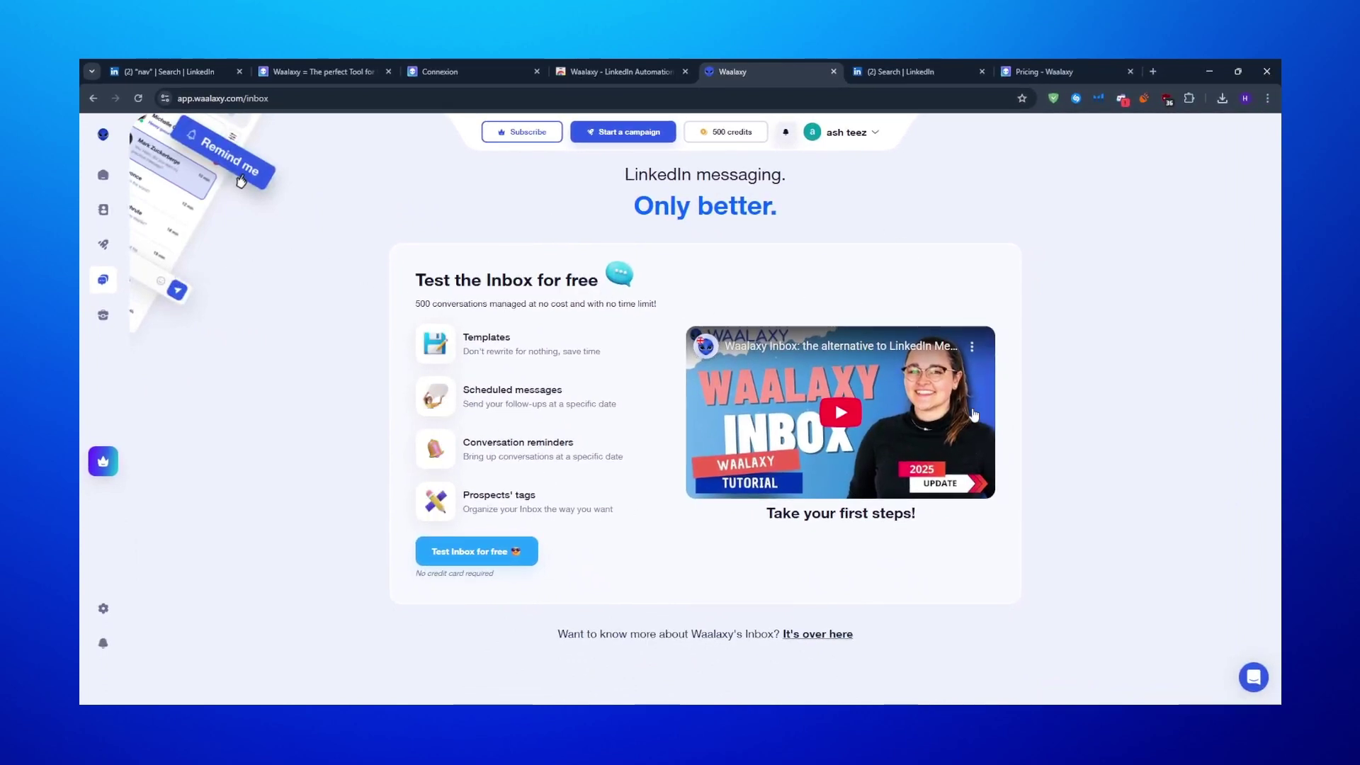
{"action": "left_click", "coordinate": [500, 555]}
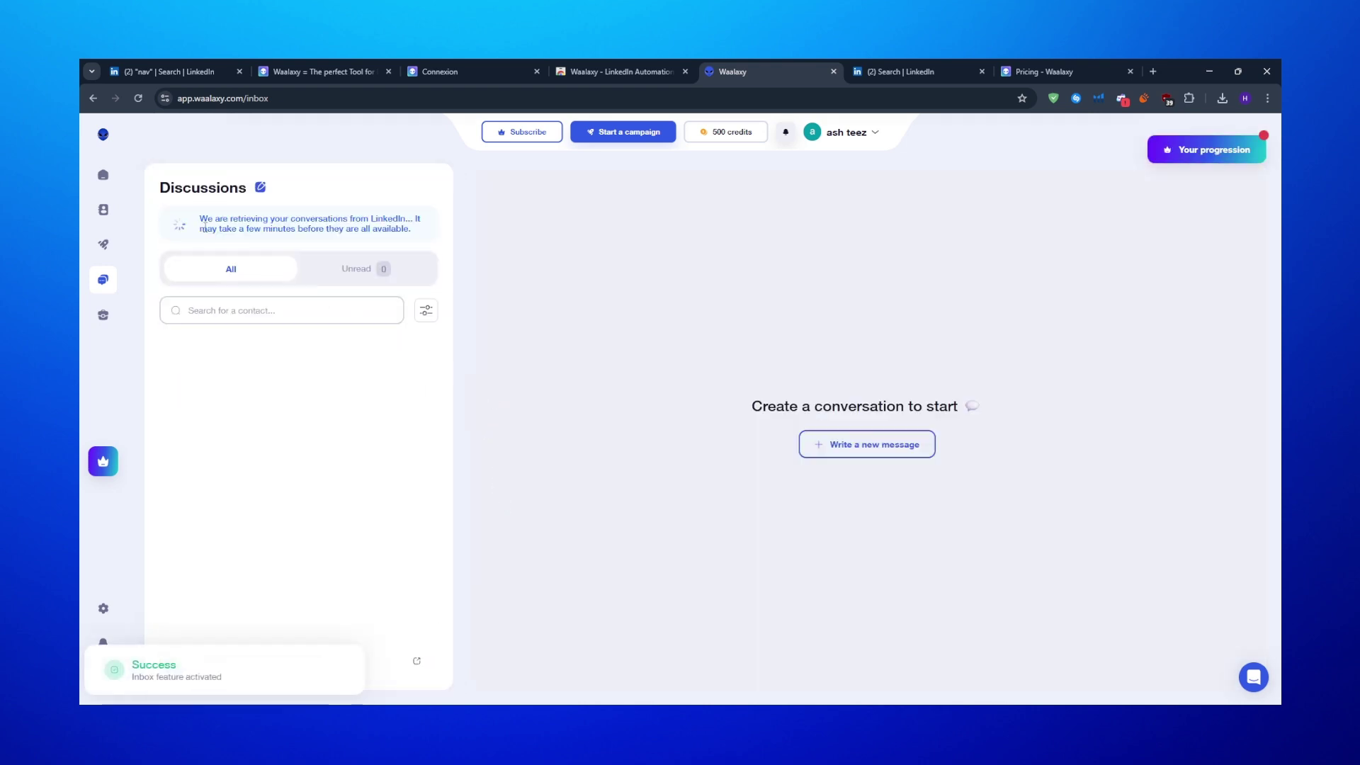
Step: Look through the inbox search and filters without applying any, and start a blank new message
{"action": "left_click_drag", "start_coordinate": [160, 189], "coordinate": [249, 189]}
{"action": "left_click", "coordinate": [273, 309]}
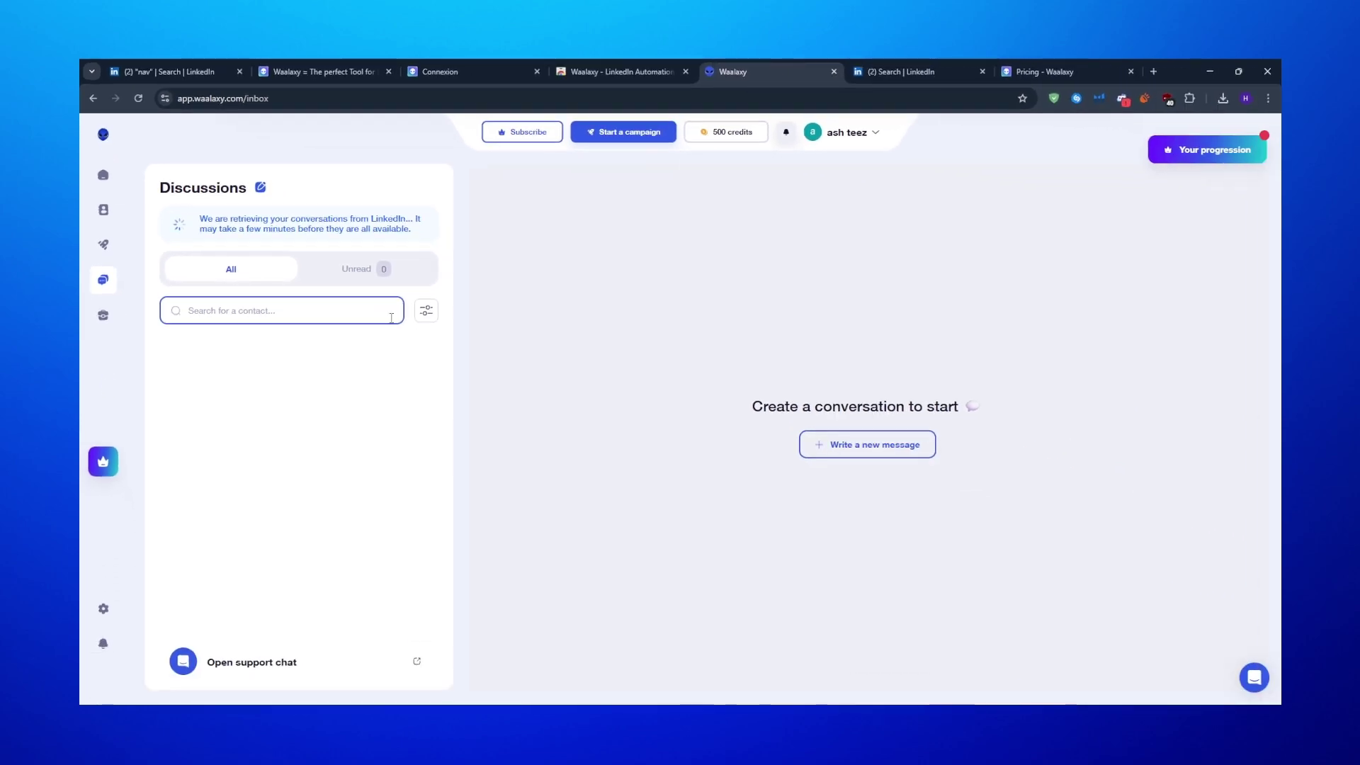
{"action": "left_click", "coordinate": [424, 315]}
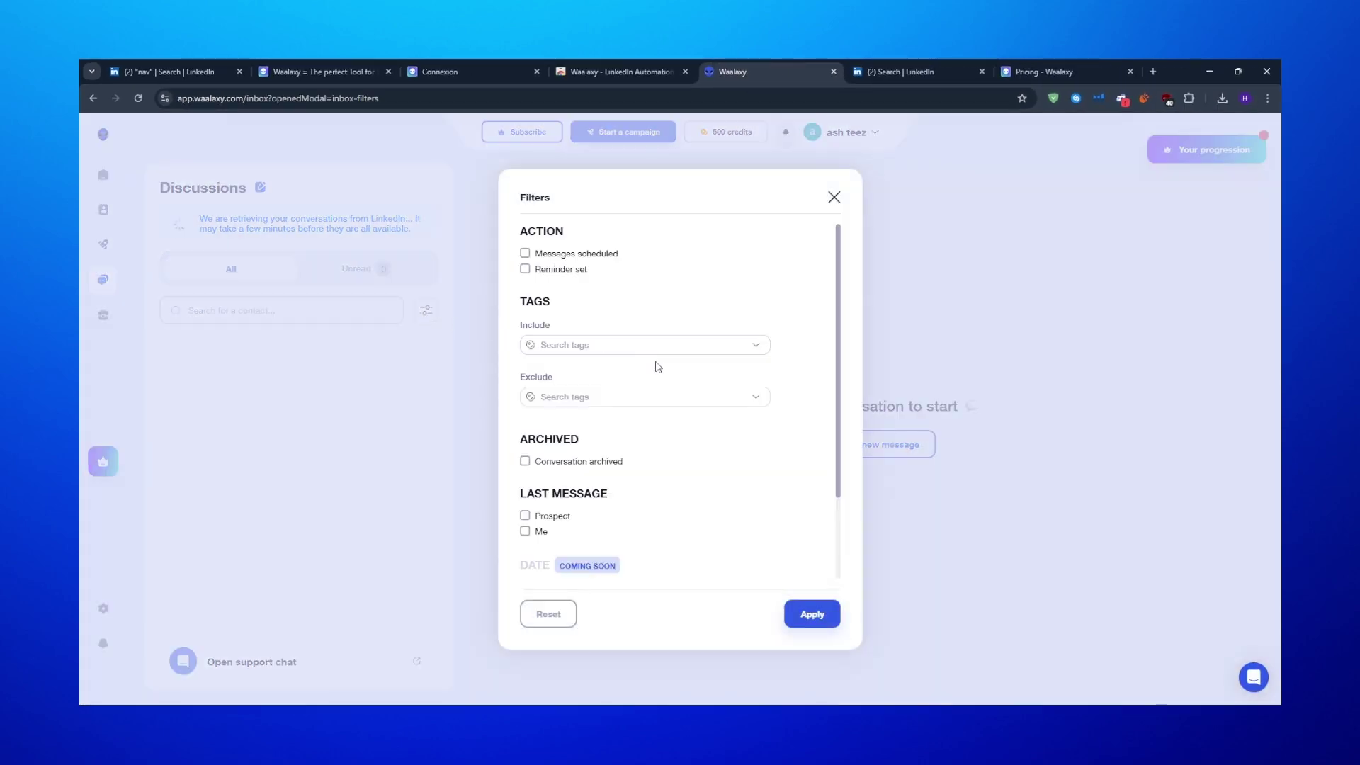
{"action": "scroll", "coordinate": [666, 376], "scroll_direction": "down", "scroll_amount": 2}
{"action": "scroll", "coordinate": [685, 390], "scroll_direction": "up", "scroll_amount": 2}
{"action": "left_click", "coordinate": [835, 200]}
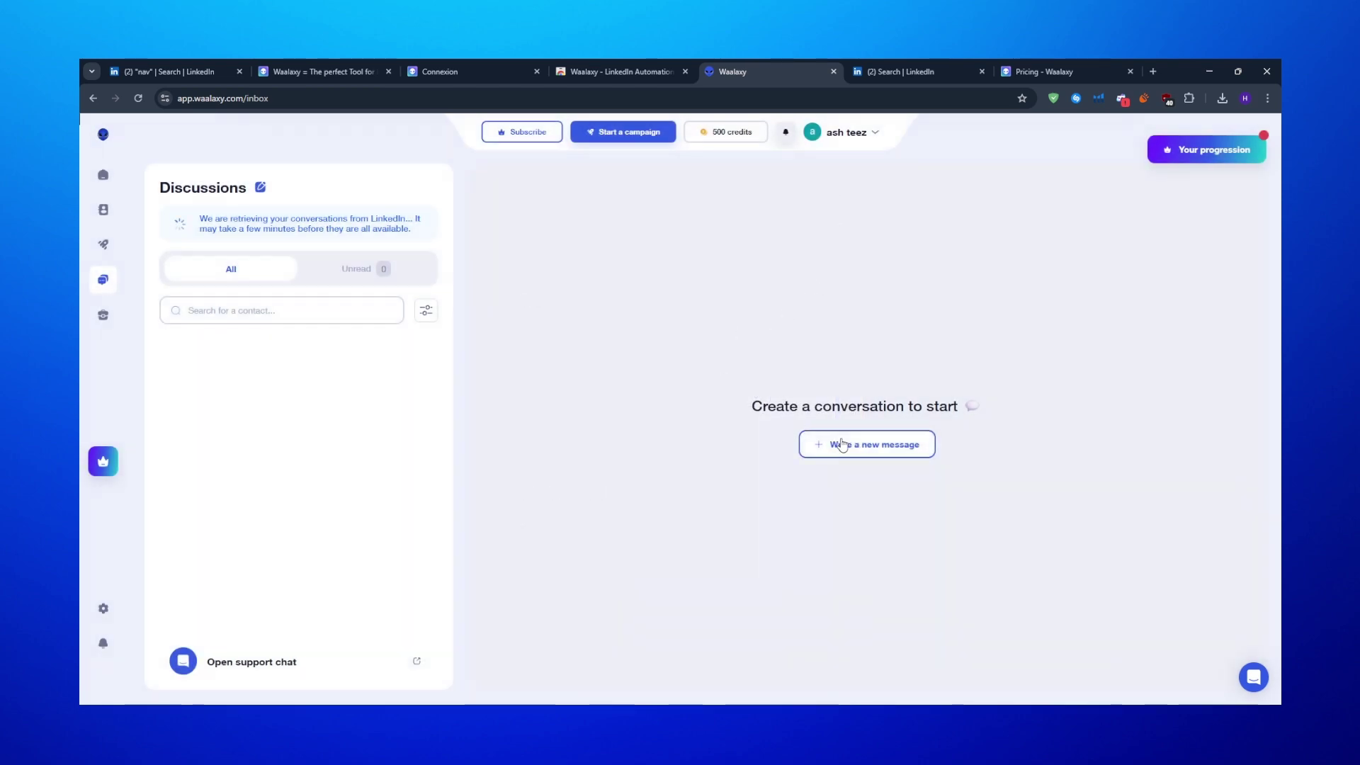
{"action": "left_click", "coordinate": [843, 444]}
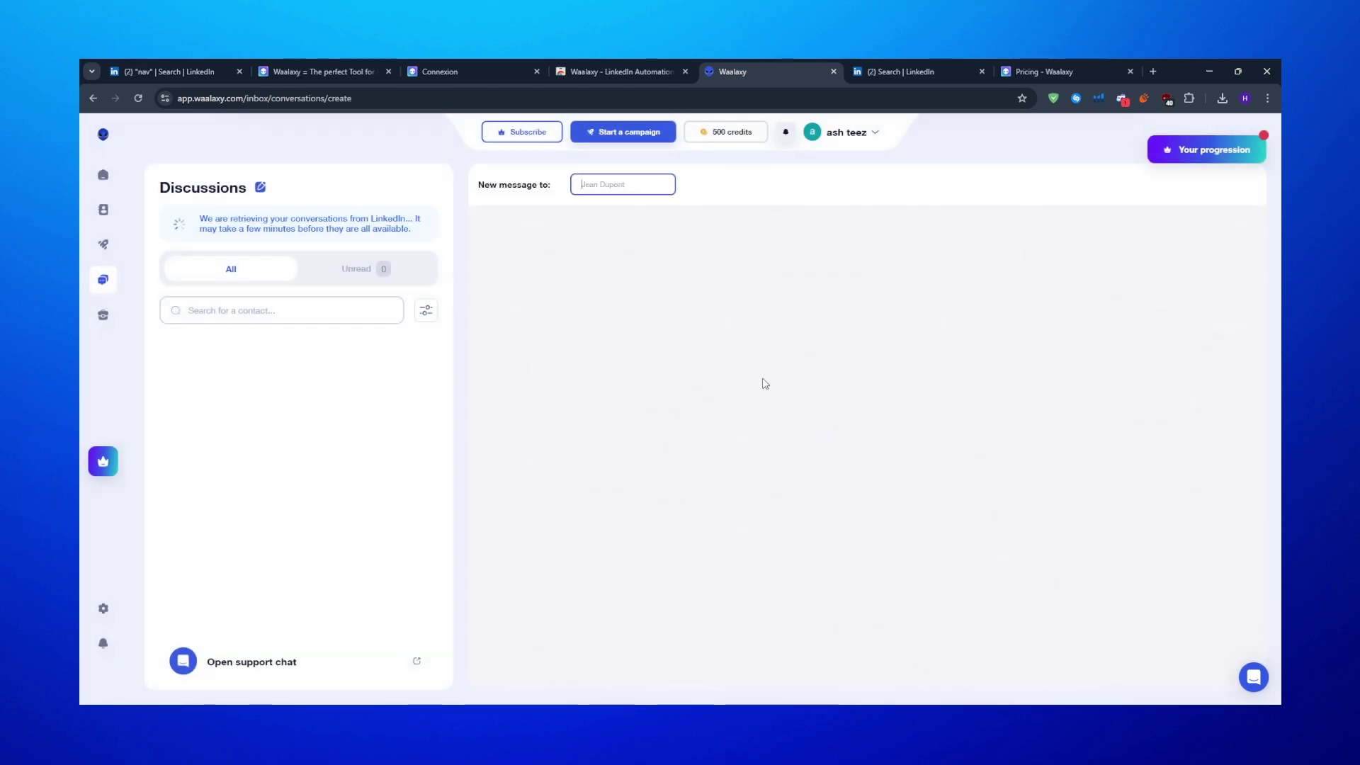
{"action": "left_click", "coordinate": [613, 191]}
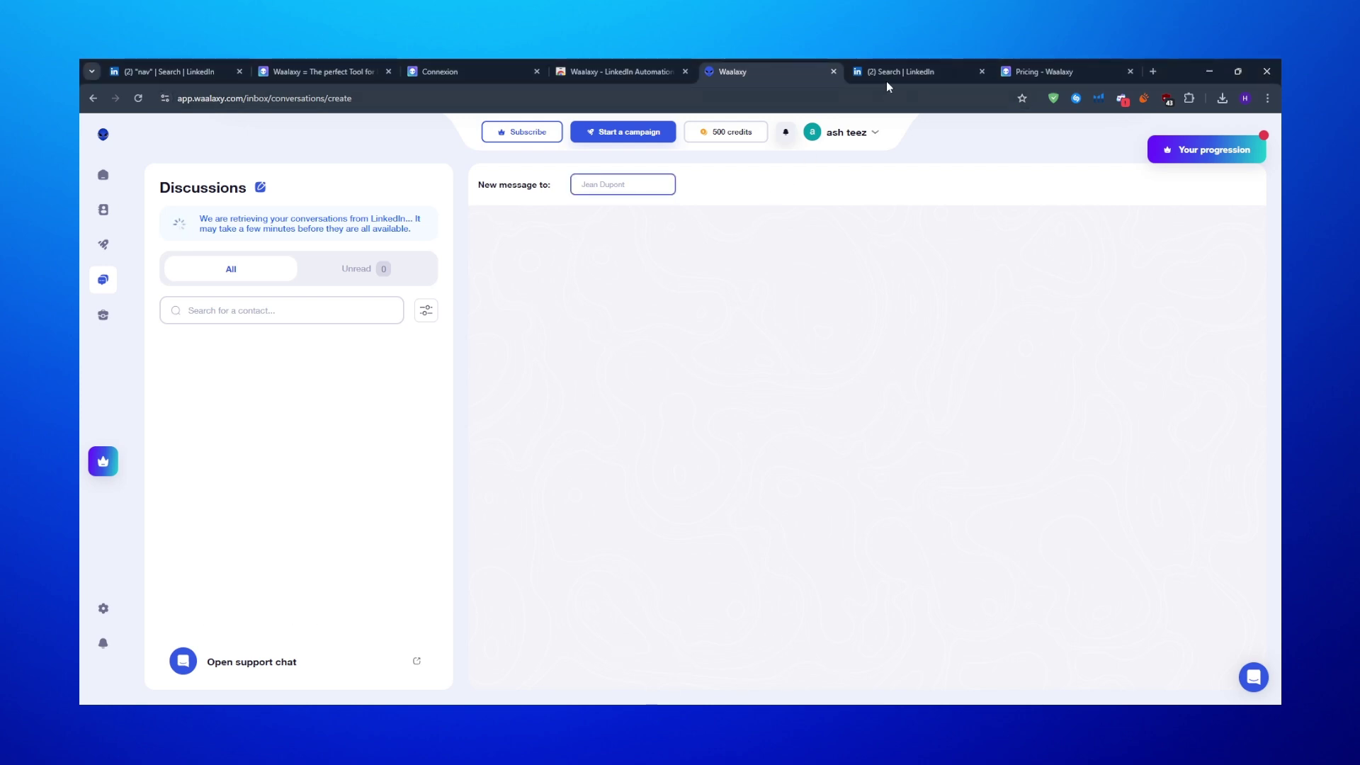
Step: Compare the four plans' yearly prices with and without Inbox, ending on Without Inbox
{"action": "left_click", "coordinate": [1020, 70]}
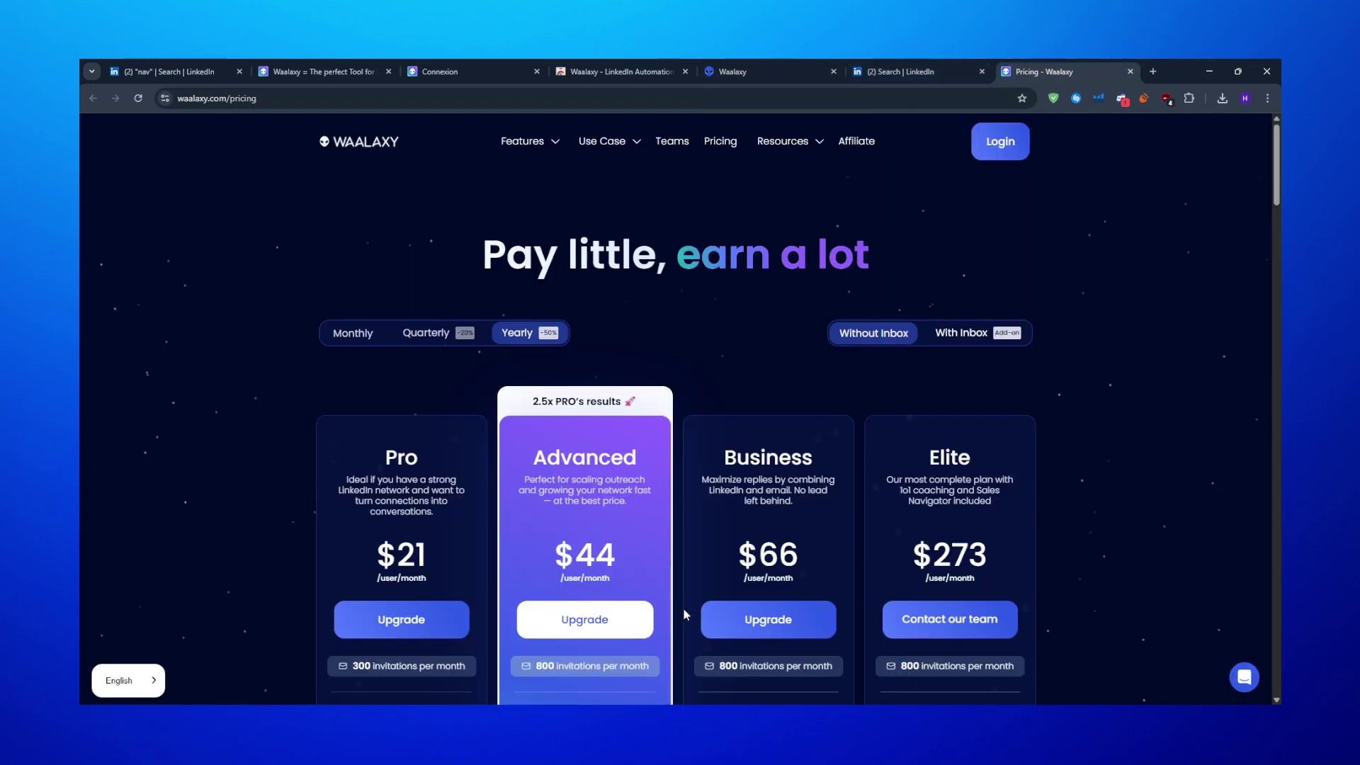
{"action": "scroll", "coordinate": [446, 549], "scroll_direction": "down", "scroll_amount": 2}
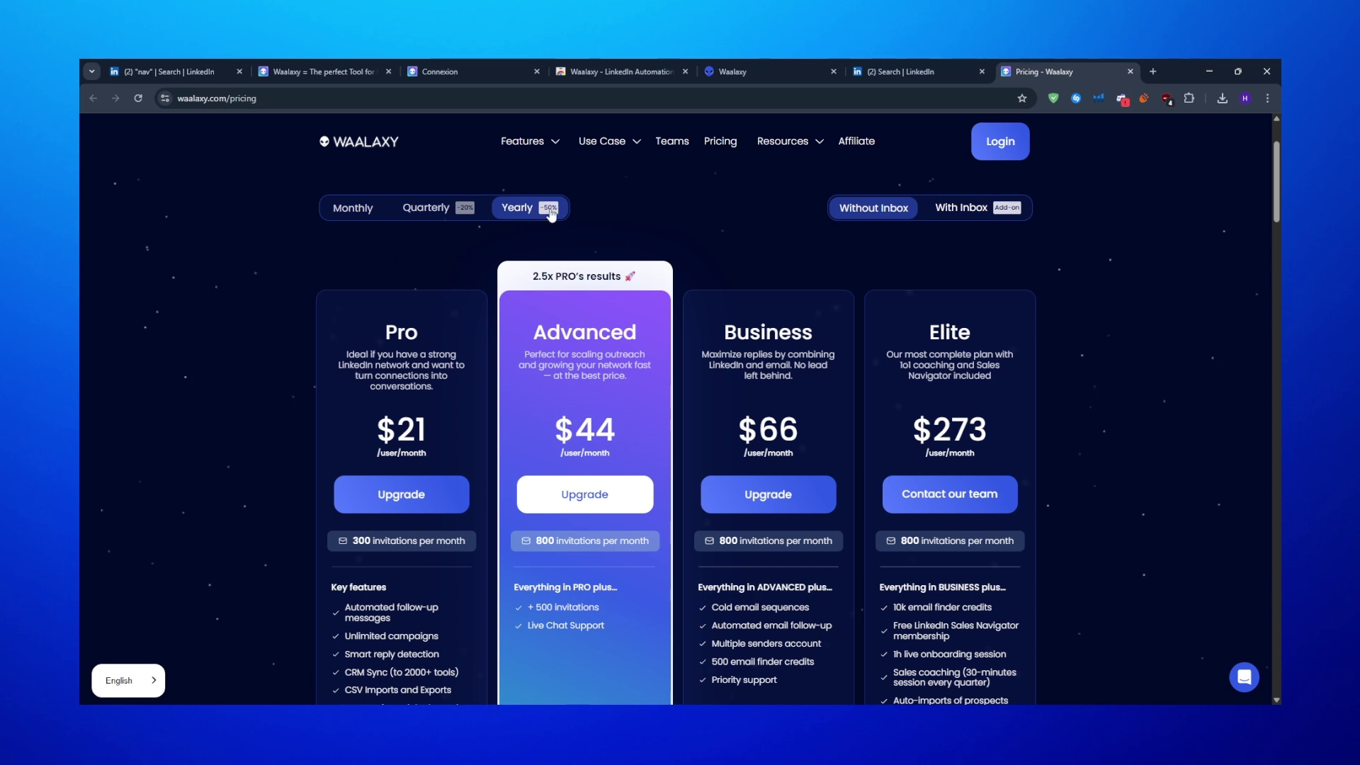
{"action": "scroll", "coordinate": [334, 283], "scroll_direction": "down", "scroll_amount": 1}
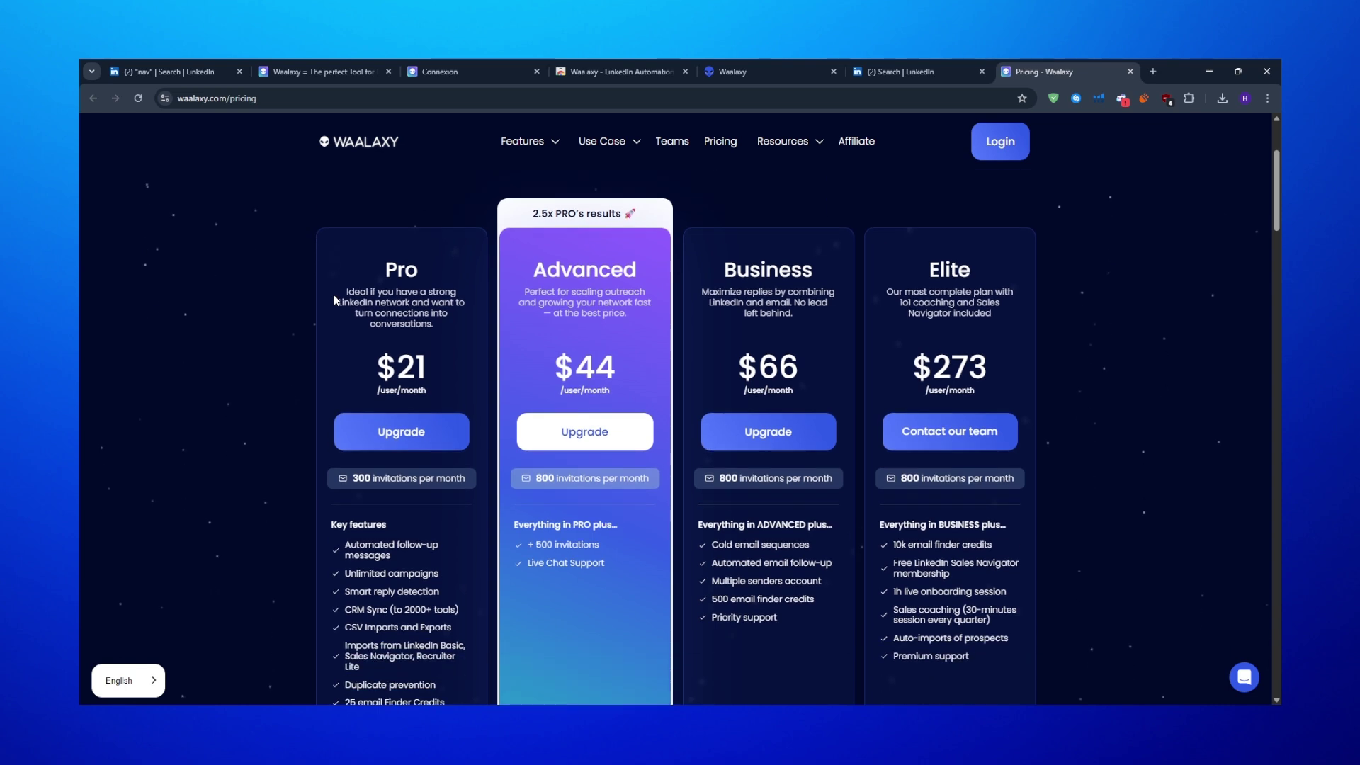
{"action": "scroll", "coordinate": [309, 300], "scroll_direction": "up", "scroll_amount": 1}
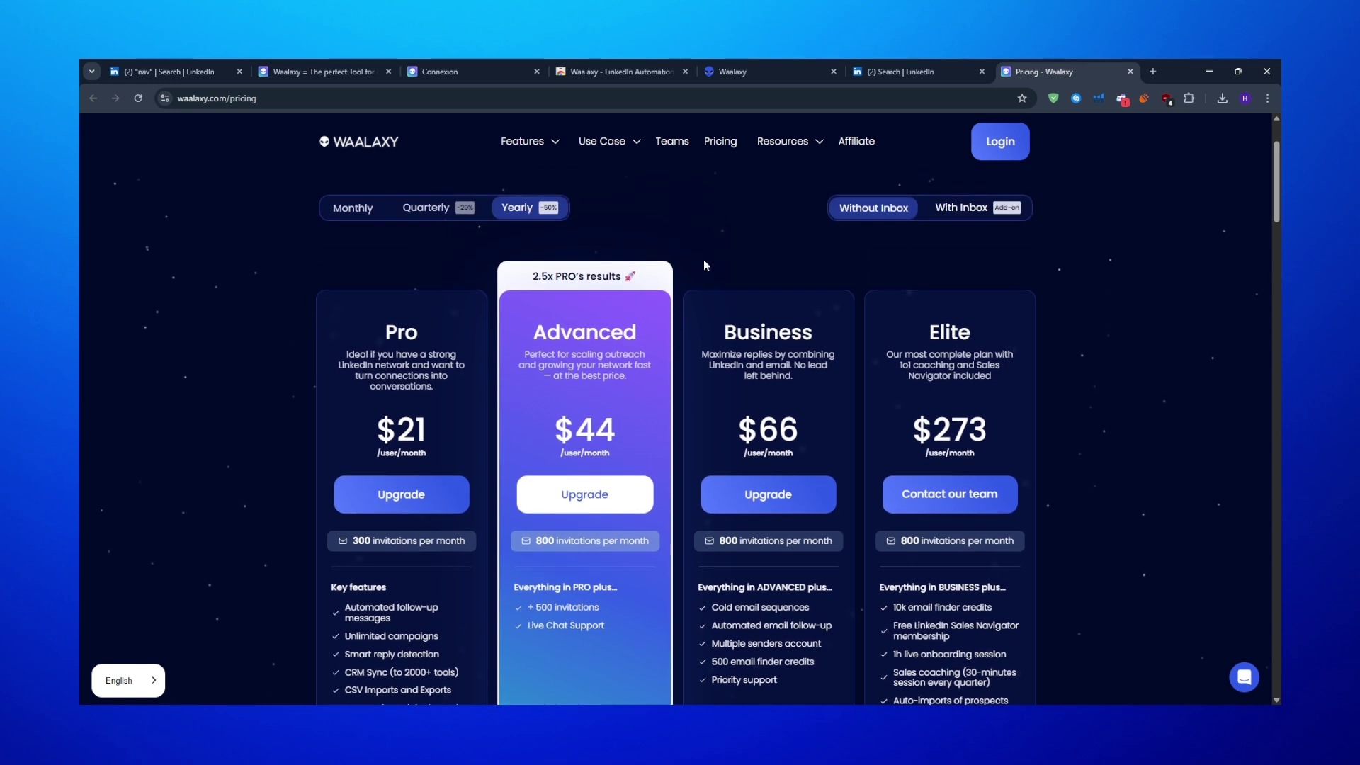
{"action": "left_click", "coordinate": [947, 211]}
{"action": "left_click", "coordinate": [899, 211]}
{"action": "scroll", "coordinate": [327, 329], "scroll_direction": "down", "scroll_amount": 2}
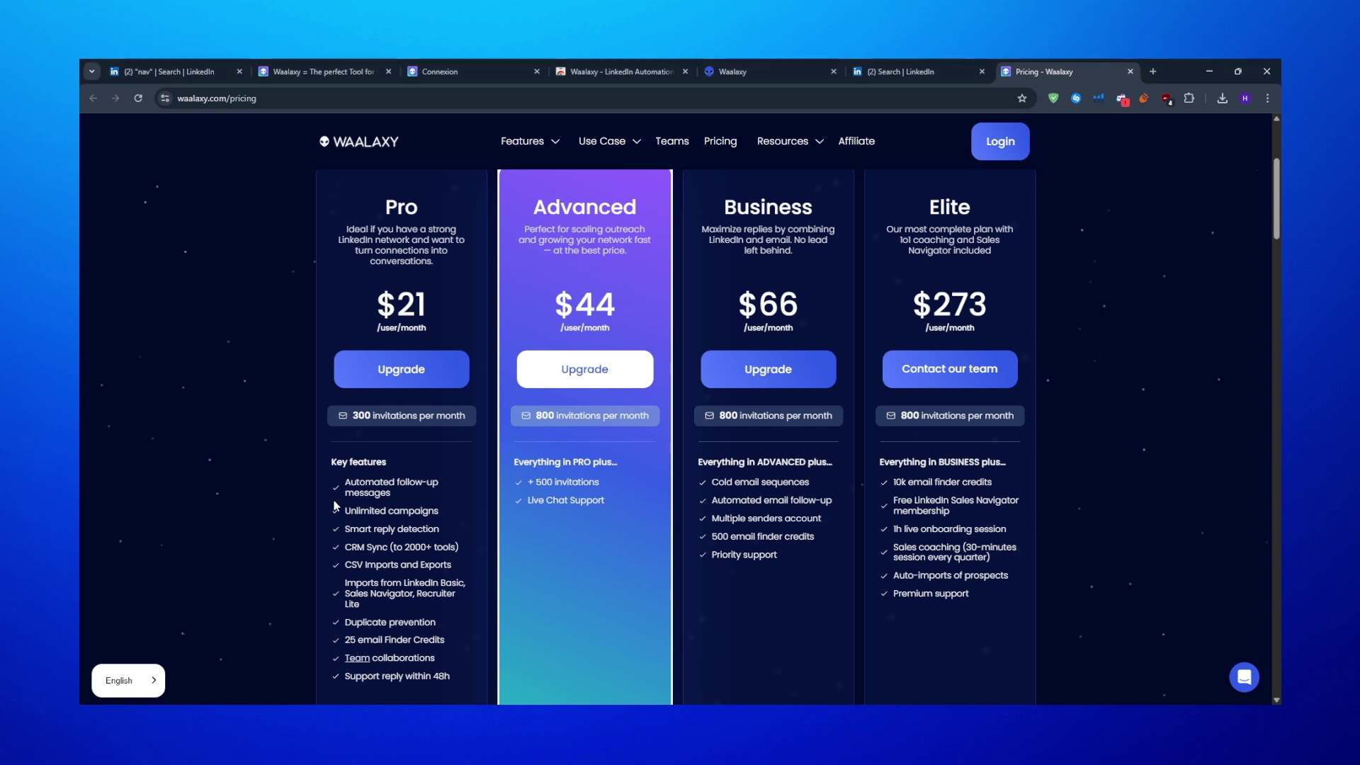
{"action": "scroll", "coordinate": [319, 471], "scroll_direction": "up", "scroll_amount": 3}
{"action": "scroll", "coordinate": [320, 466], "scroll_direction": "up", "scroll_amount": 1}
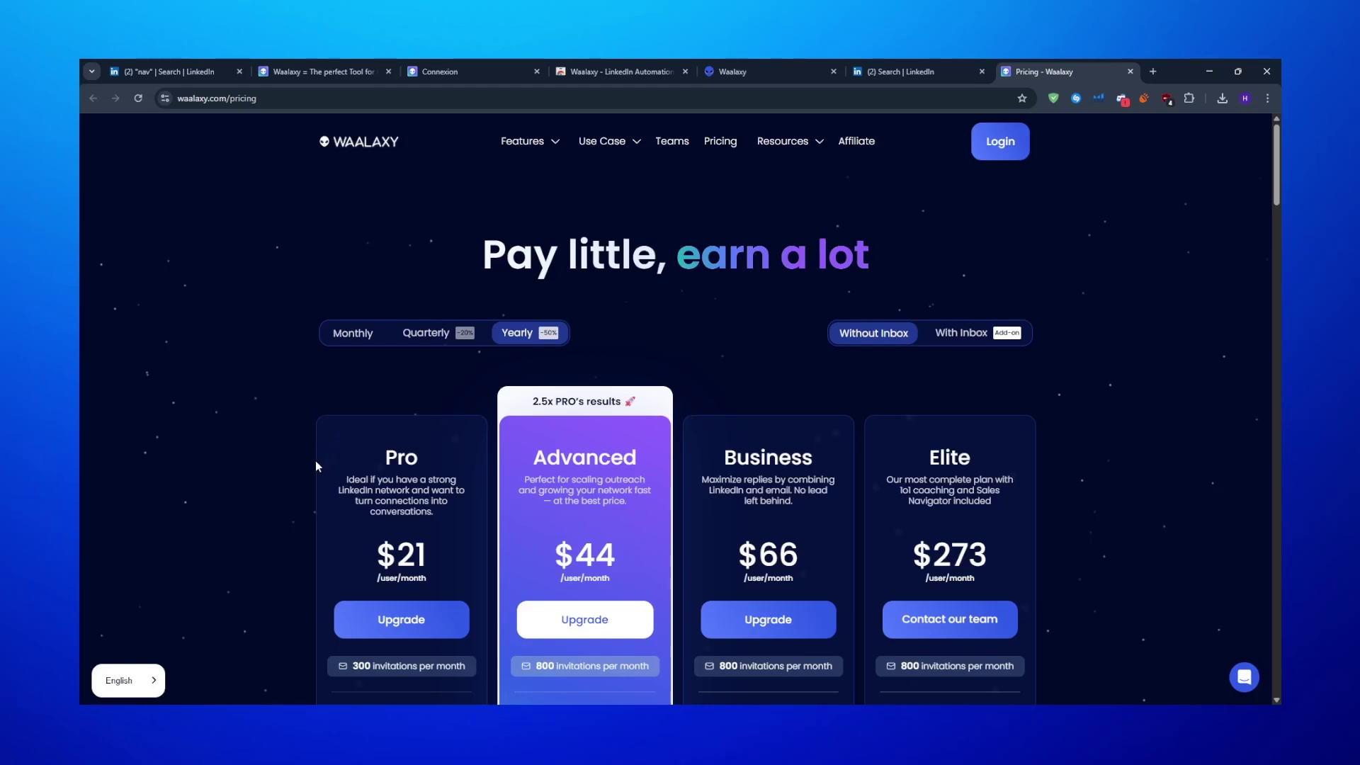
Step: Compare Monthly and Quarterly prices, switch back to Yearly, and review the Advanced plan's features
{"action": "left_click", "coordinate": [350, 333]}
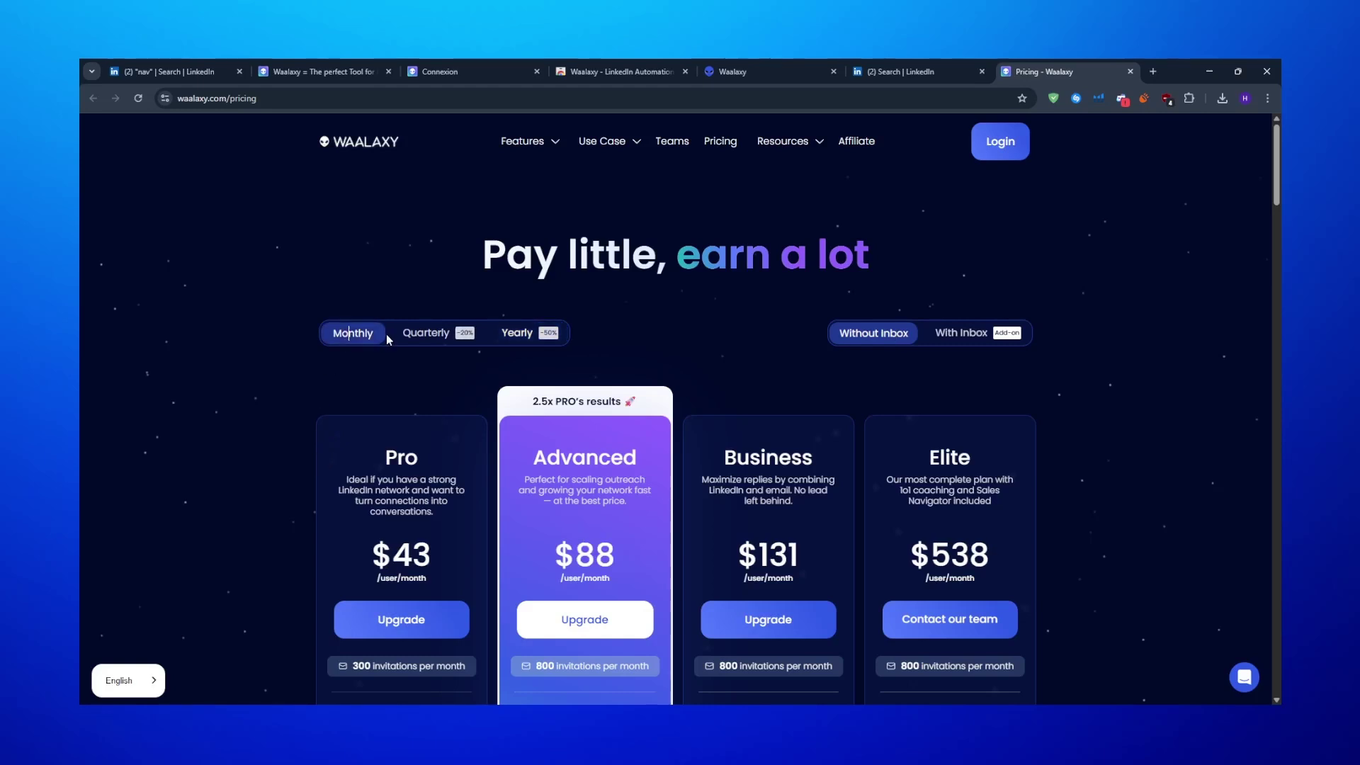
{"action": "left_click", "coordinate": [426, 333]}
{"action": "left_click", "coordinate": [502, 334]}
{"action": "scroll", "coordinate": [288, 393], "scroll_direction": "down", "scroll_amount": 1}
{"action": "scroll", "coordinate": [286, 417], "scroll_direction": "down", "scroll_amount": 2}
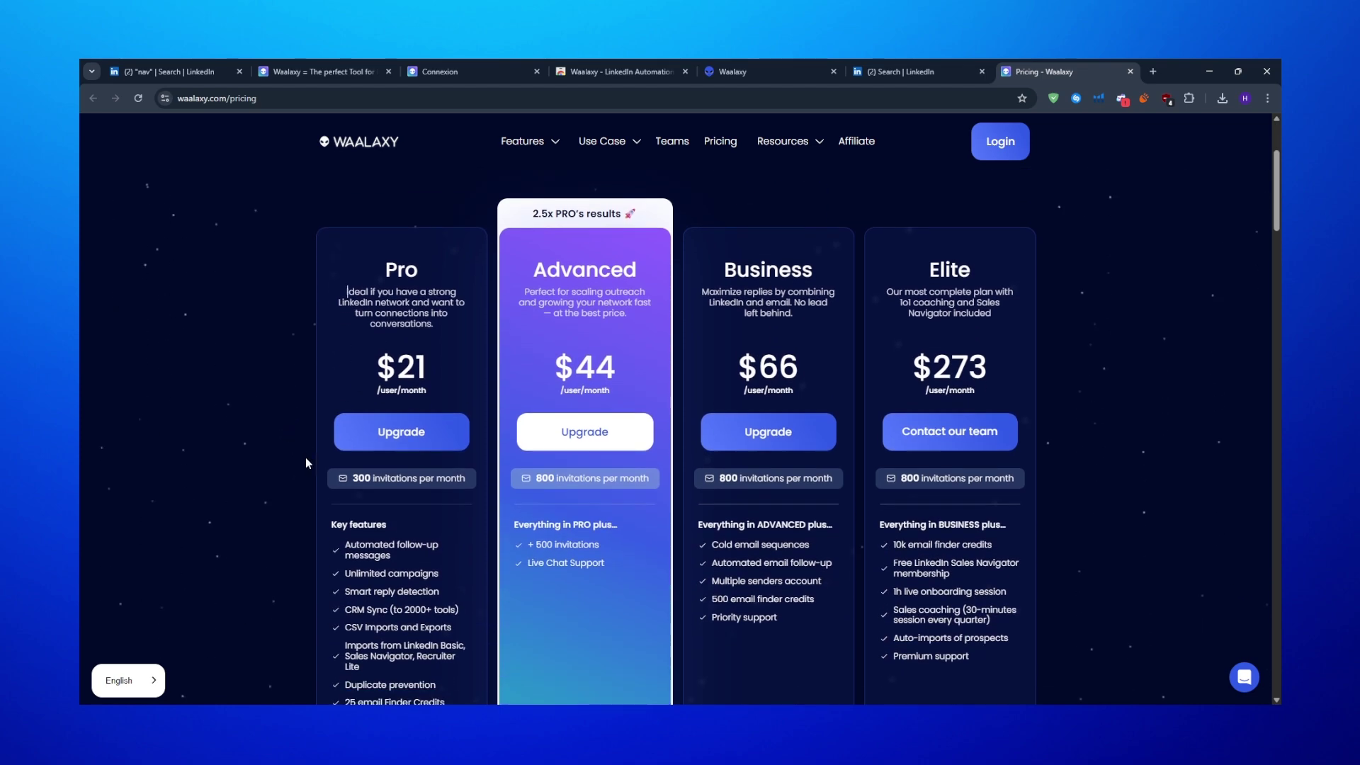
{"action": "scroll", "coordinate": [593, 496], "scroll_direction": "down", "scroll_amount": 1}
{"action": "left_click_drag", "start_coordinate": [593, 496], "coordinate": [507, 463]}
{"action": "left_click", "coordinate": [507, 464]}
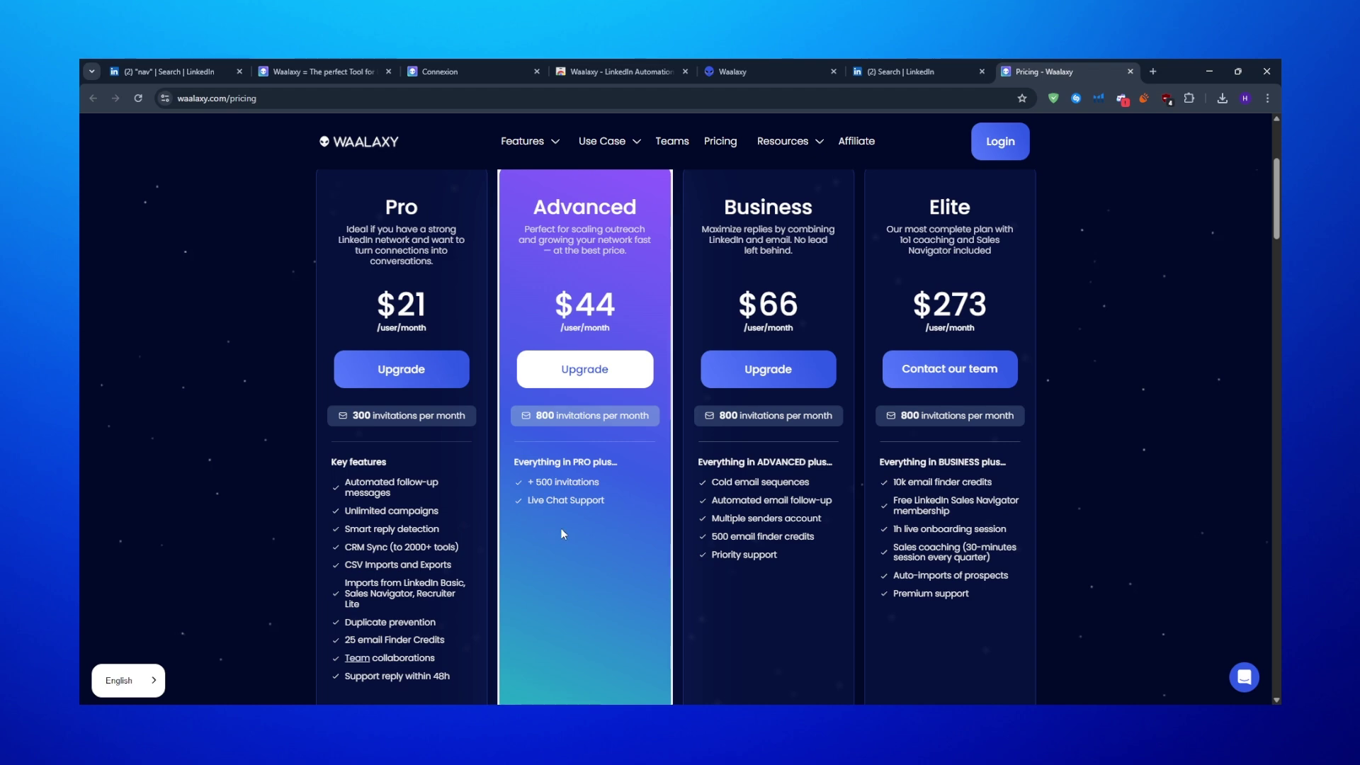
{"action": "scroll", "coordinate": [1098, 505], "scroll_direction": "up", "scroll_amount": 4}
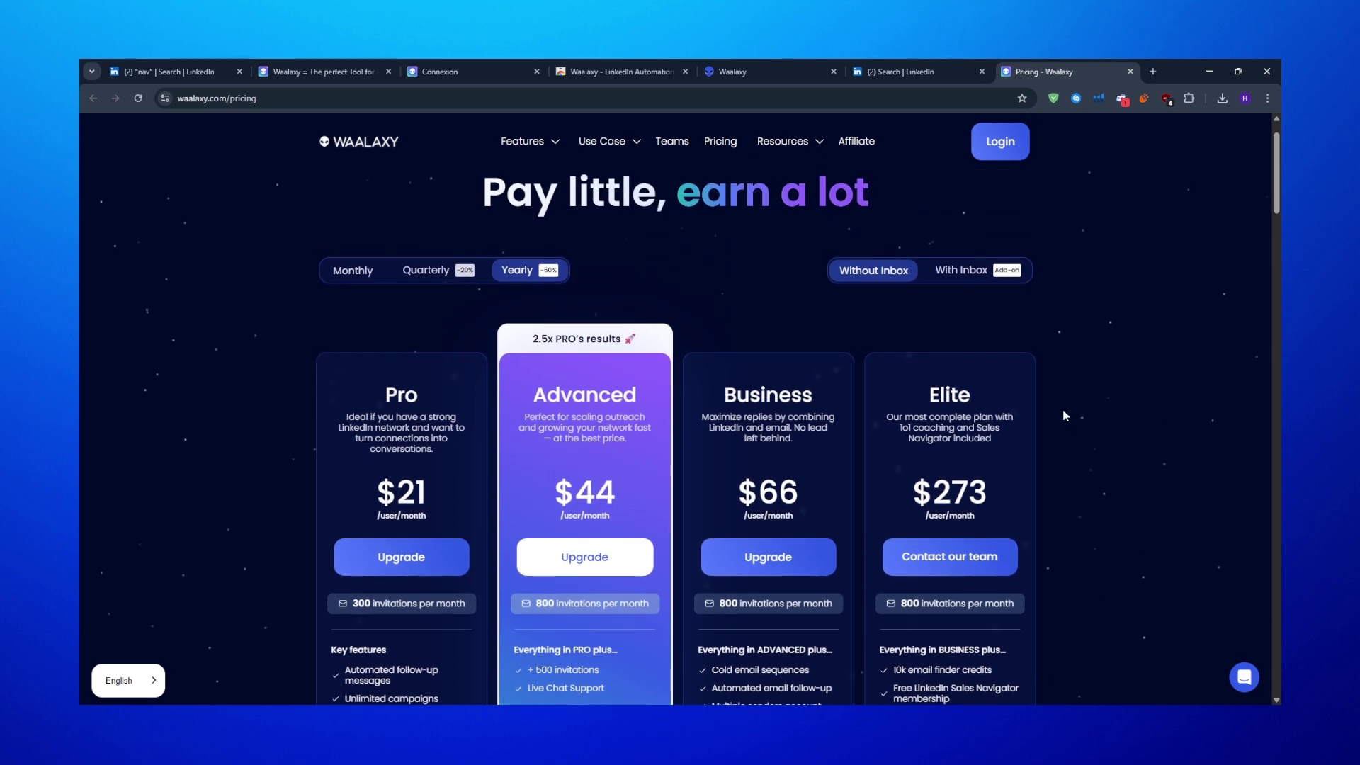
{"action": "mouse_move", "coordinate": [602, 142]}
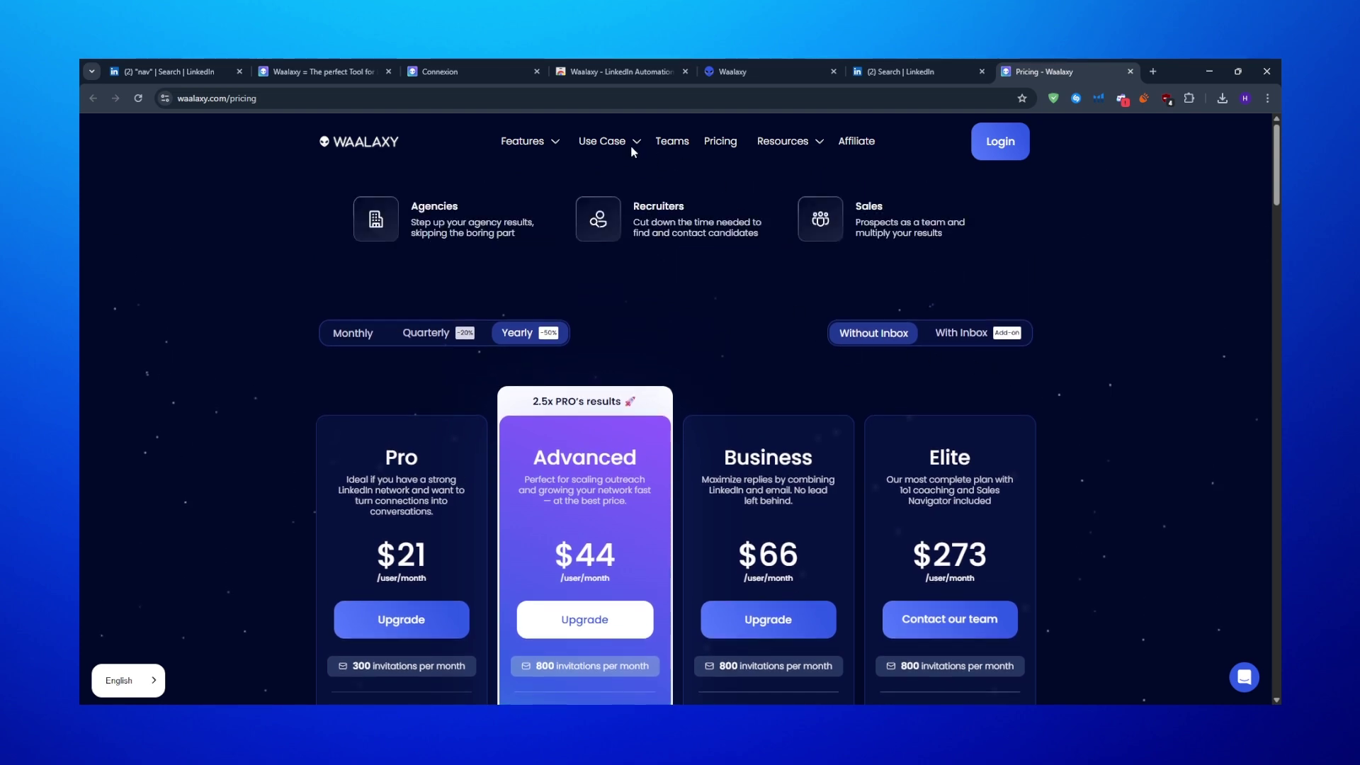
Step: Return to the Waalaxy homepage and read its "Make LinkedIn your #1 acquisition channel" hero text
{"action": "left_click", "coordinate": [382, 145]}
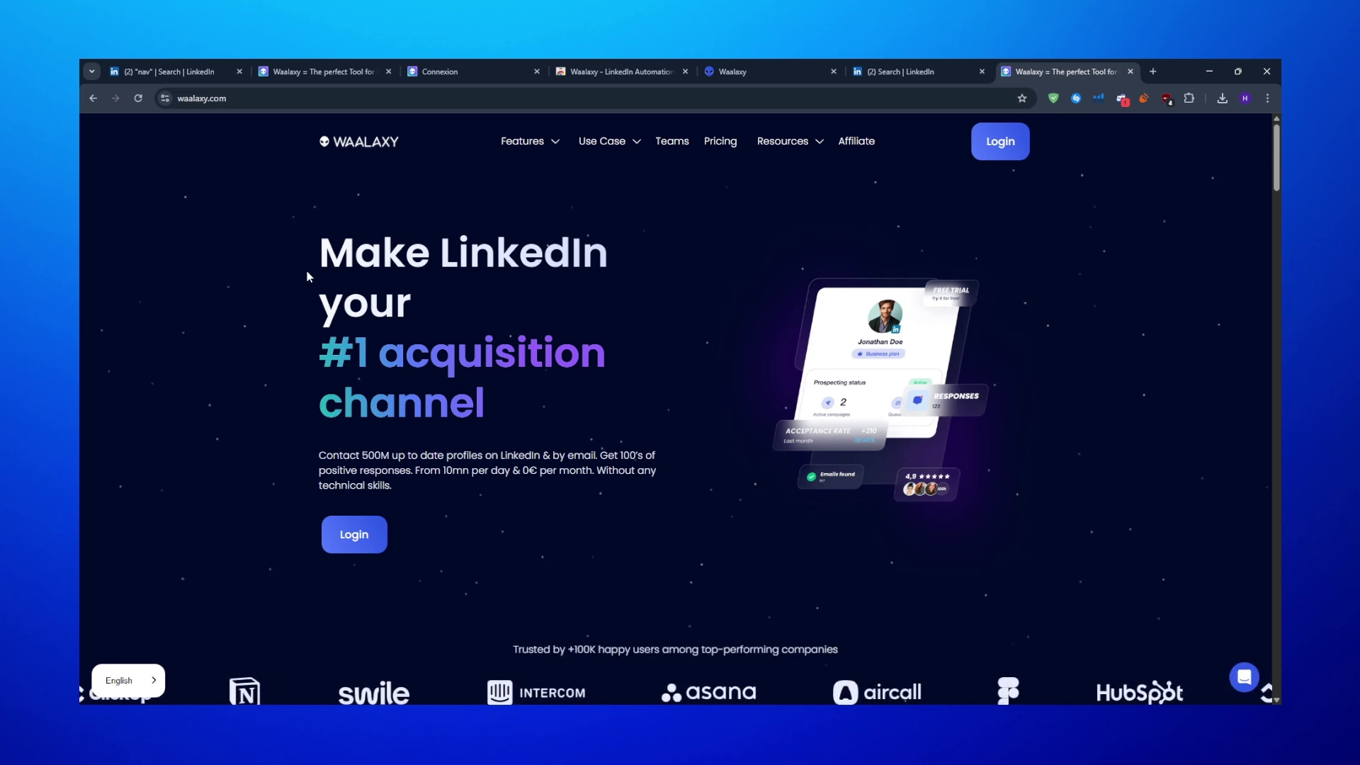
{"action": "left_click_drag", "start_coordinate": [307, 263], "coordinate": [659, 459]}
{"action": "left_click", "coordinate": [684, 474]}
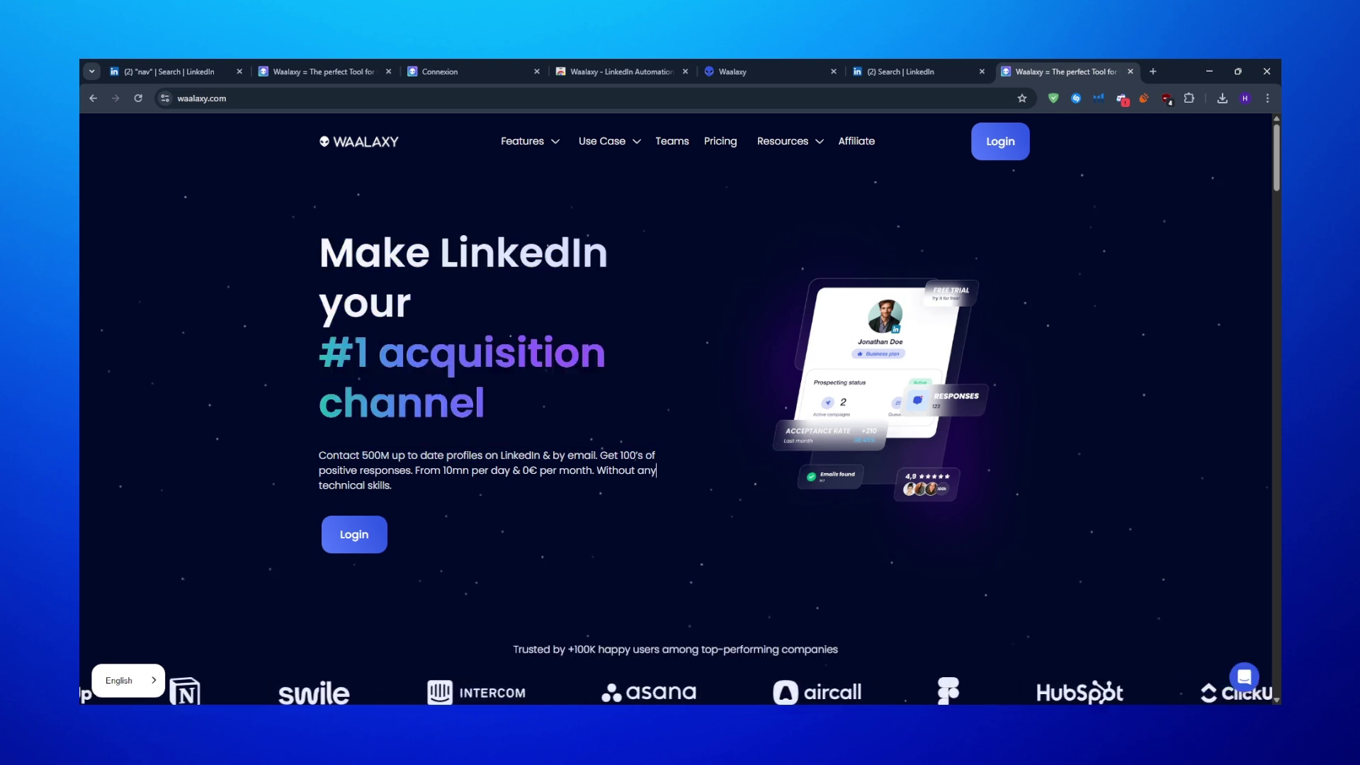